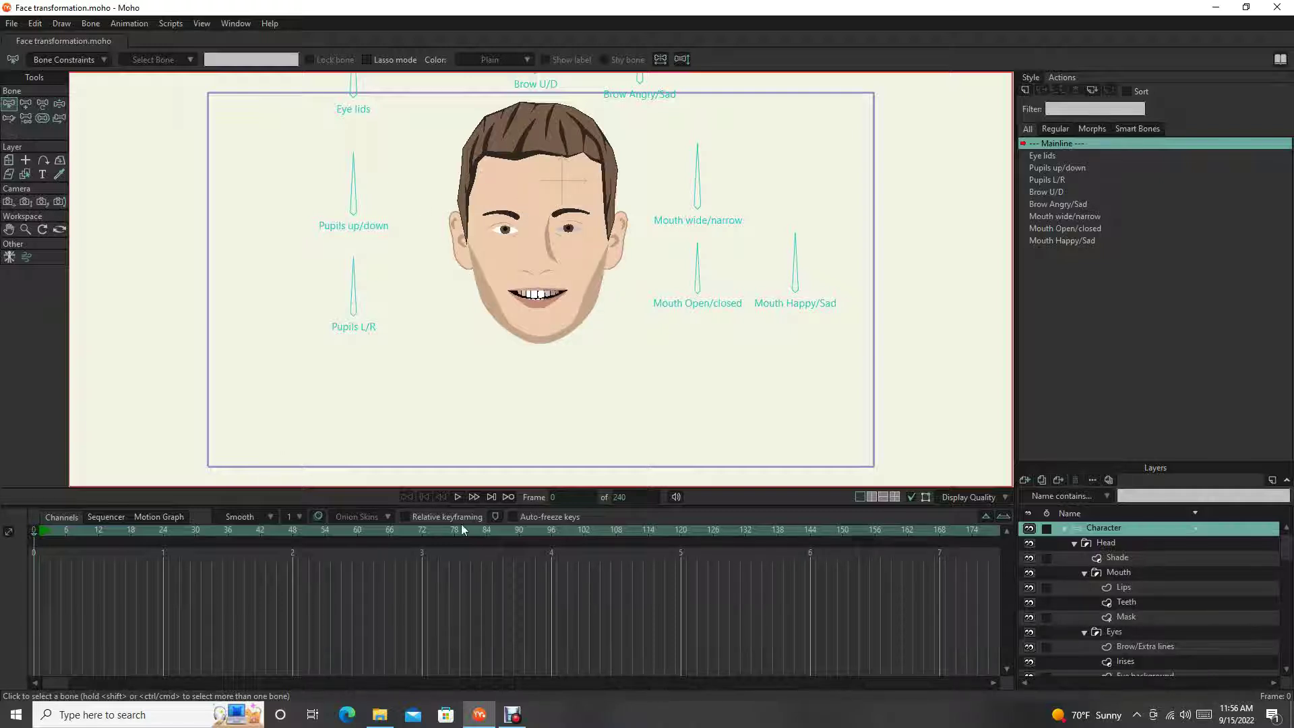
- Play the ageing morph animation, stop at the old-man stage, and return to frame 0
{"action": "left_click", "coordinate": [457, 497]}
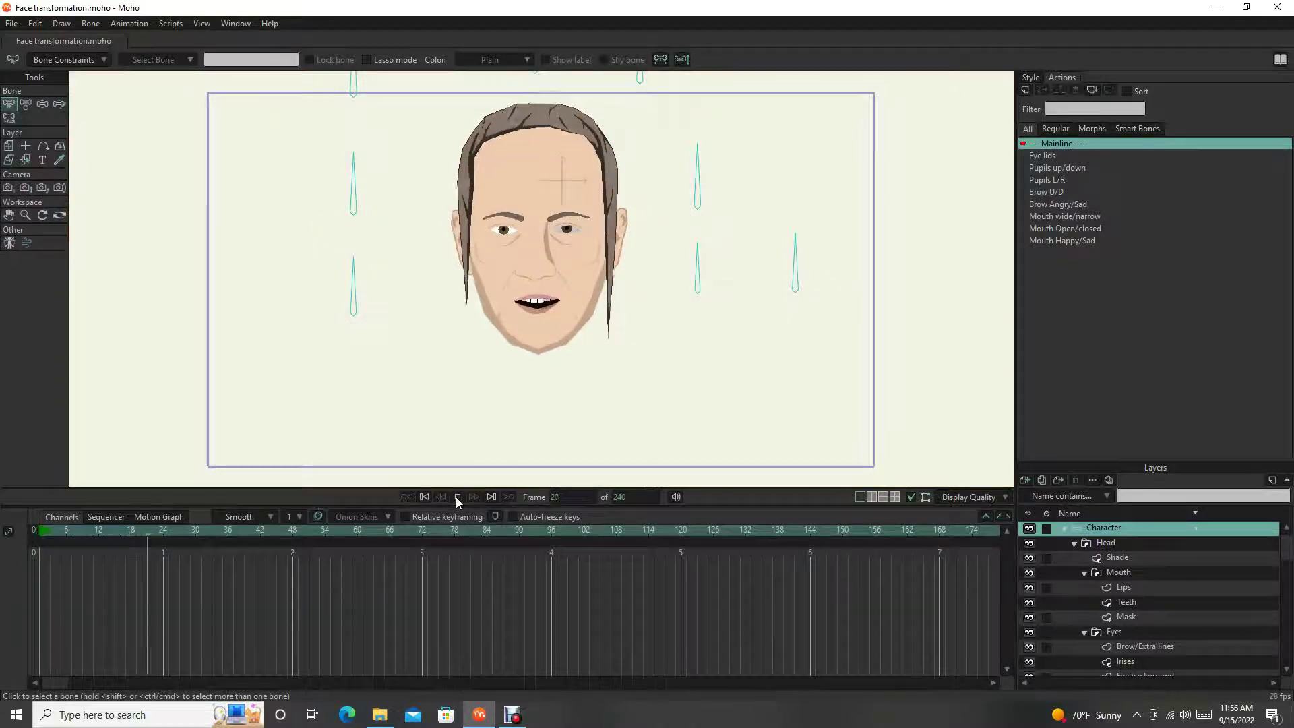
{"action": "left_click", "coordinate": [457, 497]}
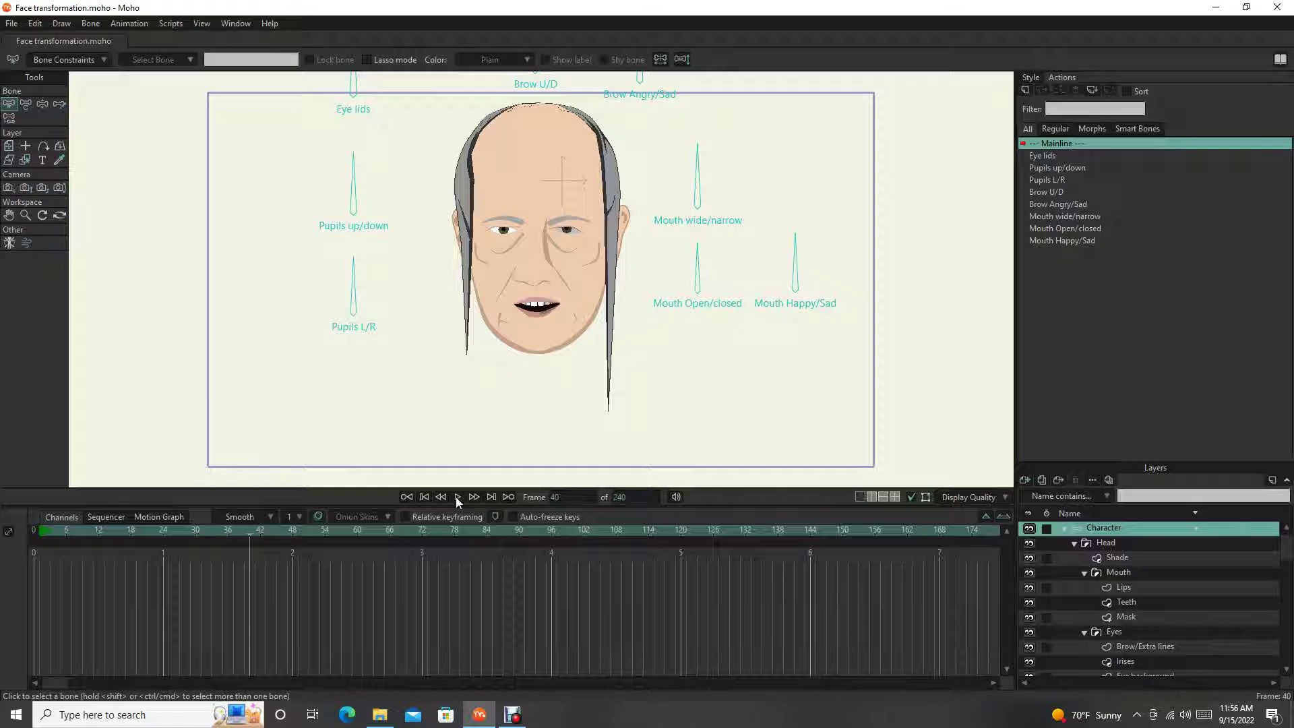
{"action": "left_click", "coordinate": [424, 497]}
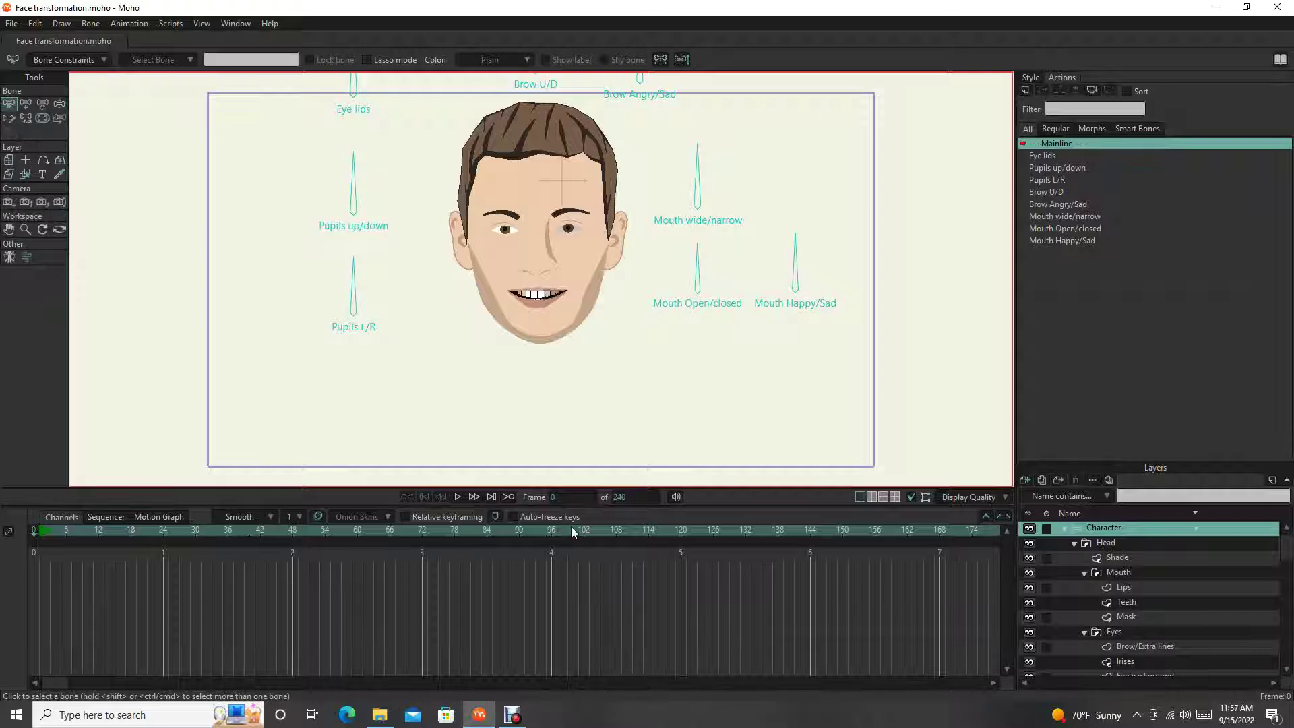
{"action": "left_click", "coordinate": [458, 498]}
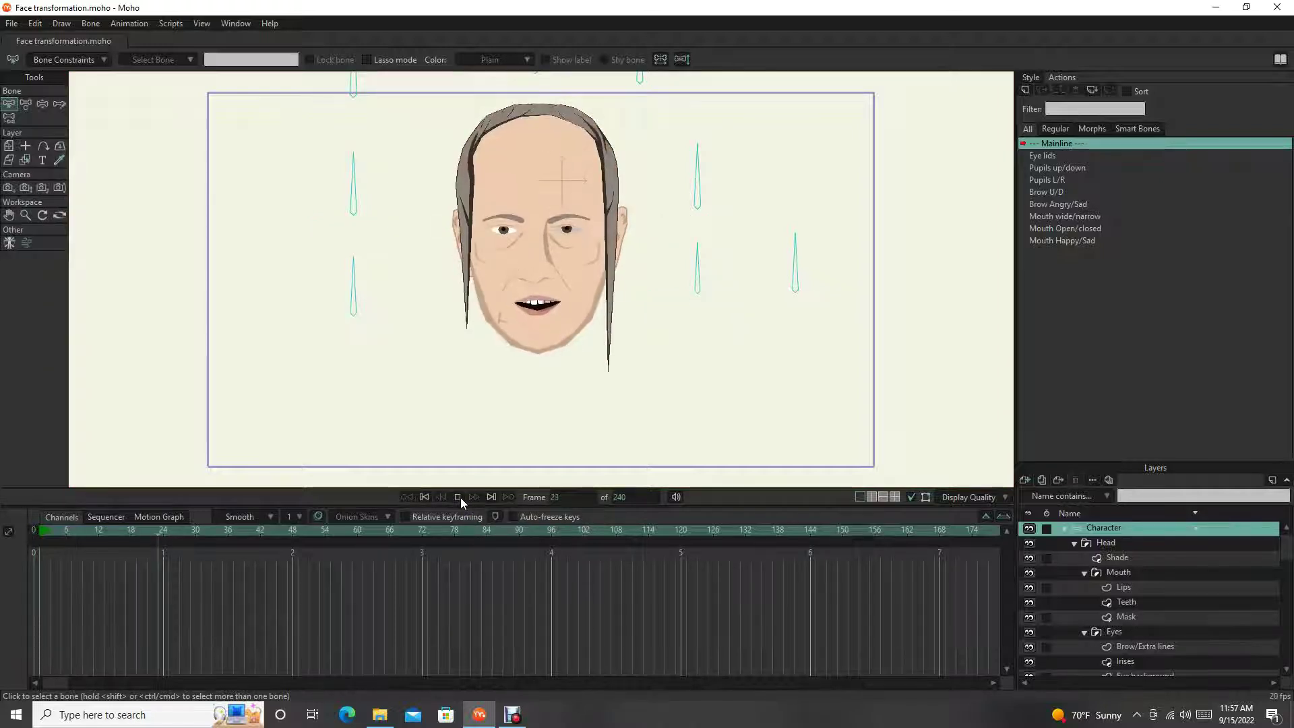
{"action": "left_click", "coordinate": [458, 497]}
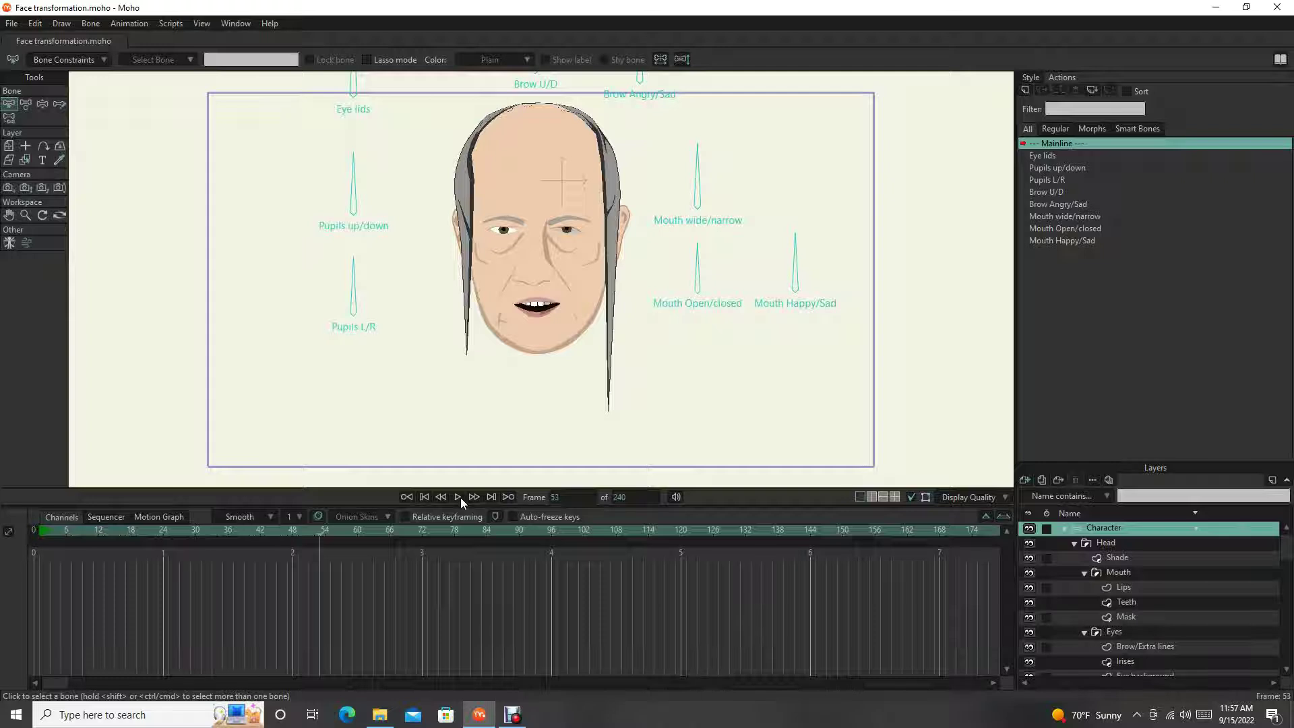
{"action": "key", "text": "shift+ctrl+Left"}
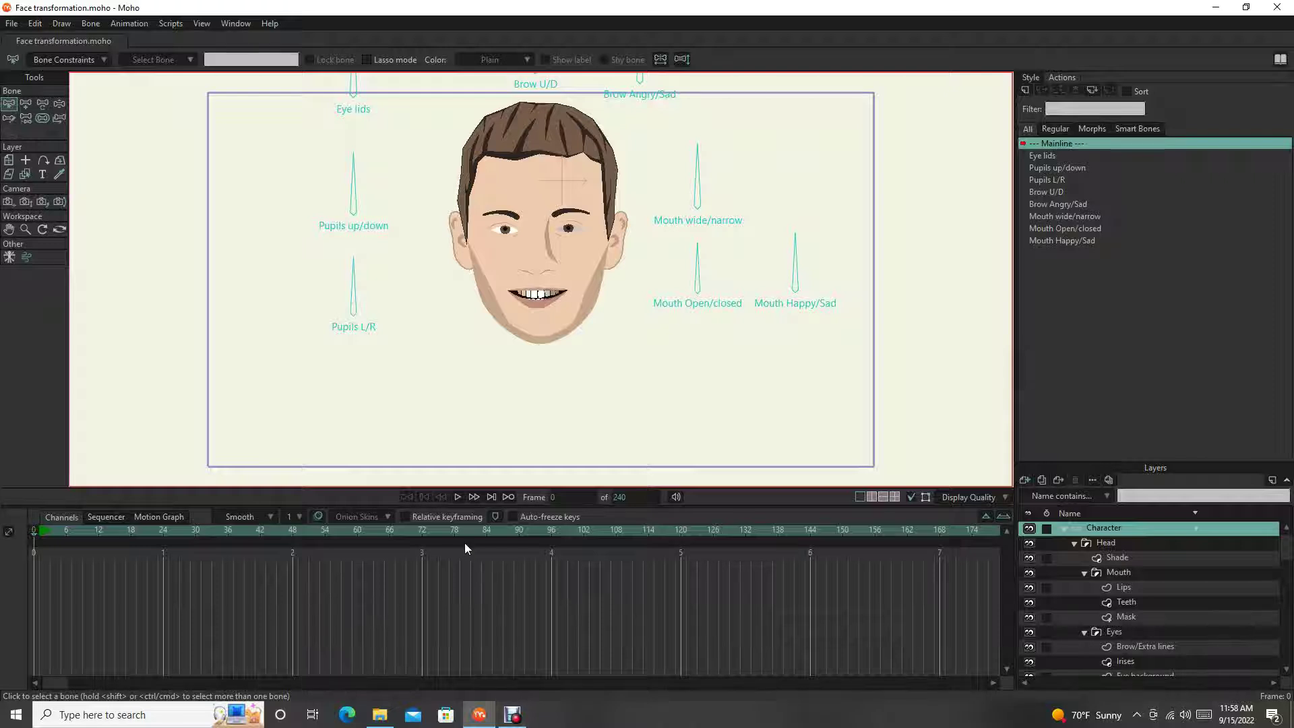
- Load the skull picture as the tracing image via View > Select Tracing Image
{"action": "left_click", "coordinate": [202, 26]}
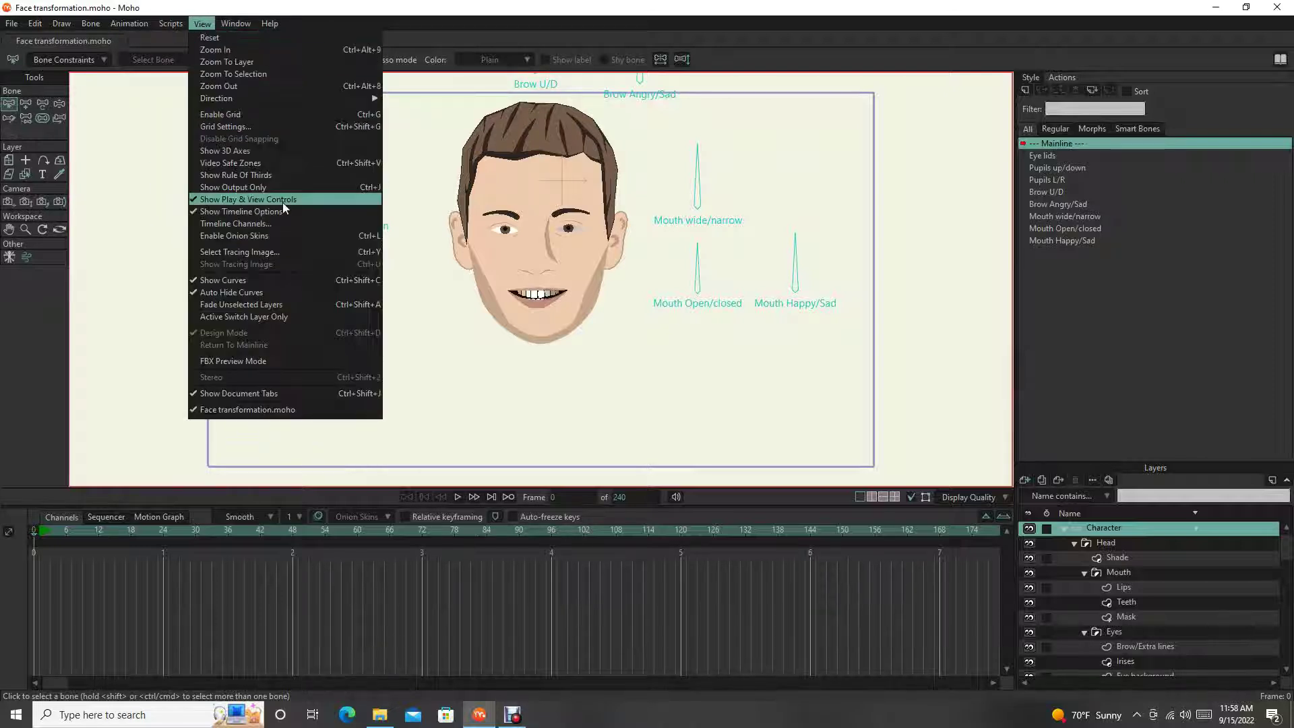
{"action": "left_click", "coordinate": [265, 253]}
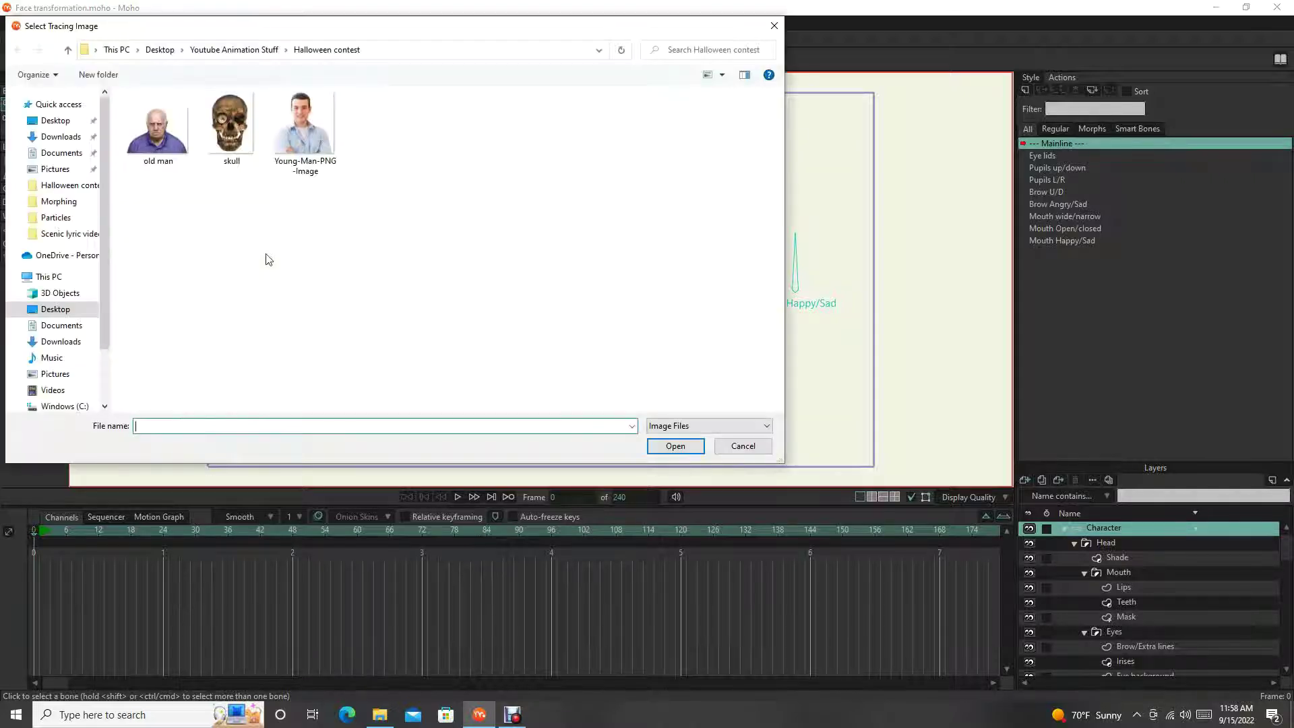
{"action": "double_click", "coordinate": [229, 118]}
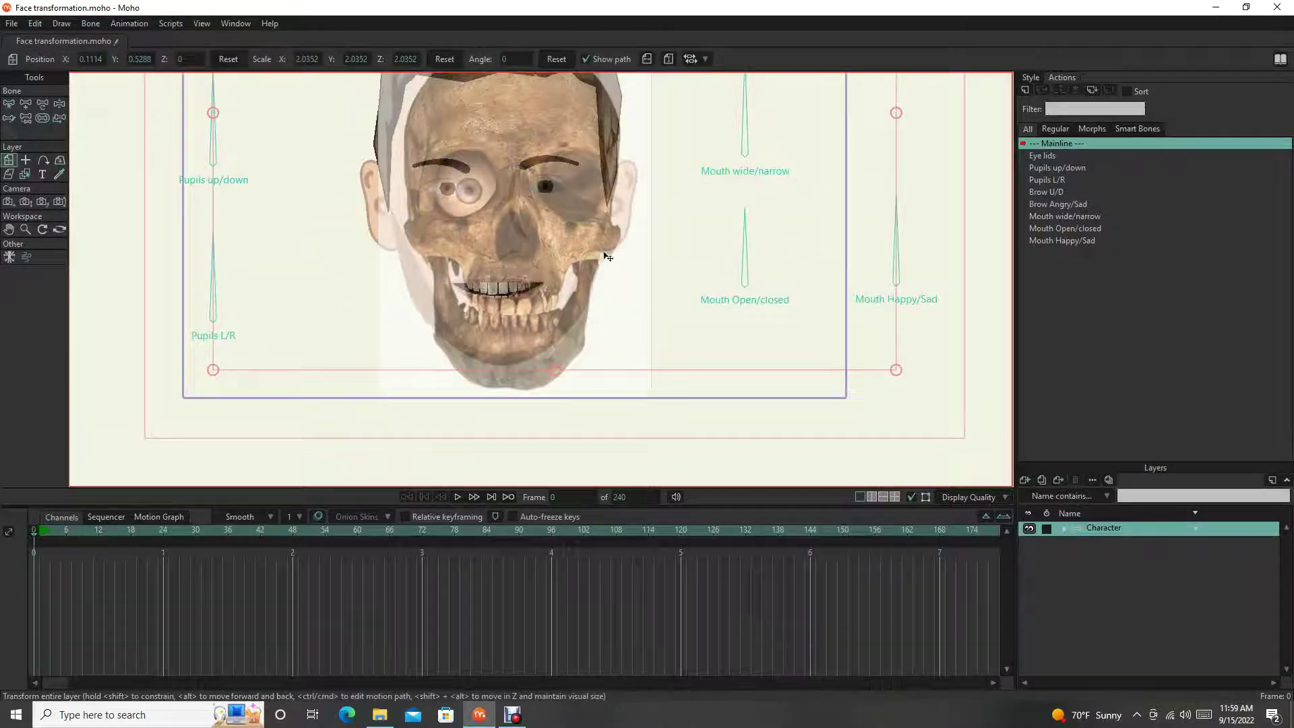
- Scale the Character layer to 1.89 and move it to 0.1397, 0.2963 over the skull
{"action": "left_click_drag", "start_coordinate": [603, 260], "coordinate": [616, 262]}
{"action": "scroll", "coordinate": [617, 262], "scroll_direction": "down", "scroll_amount": 3}
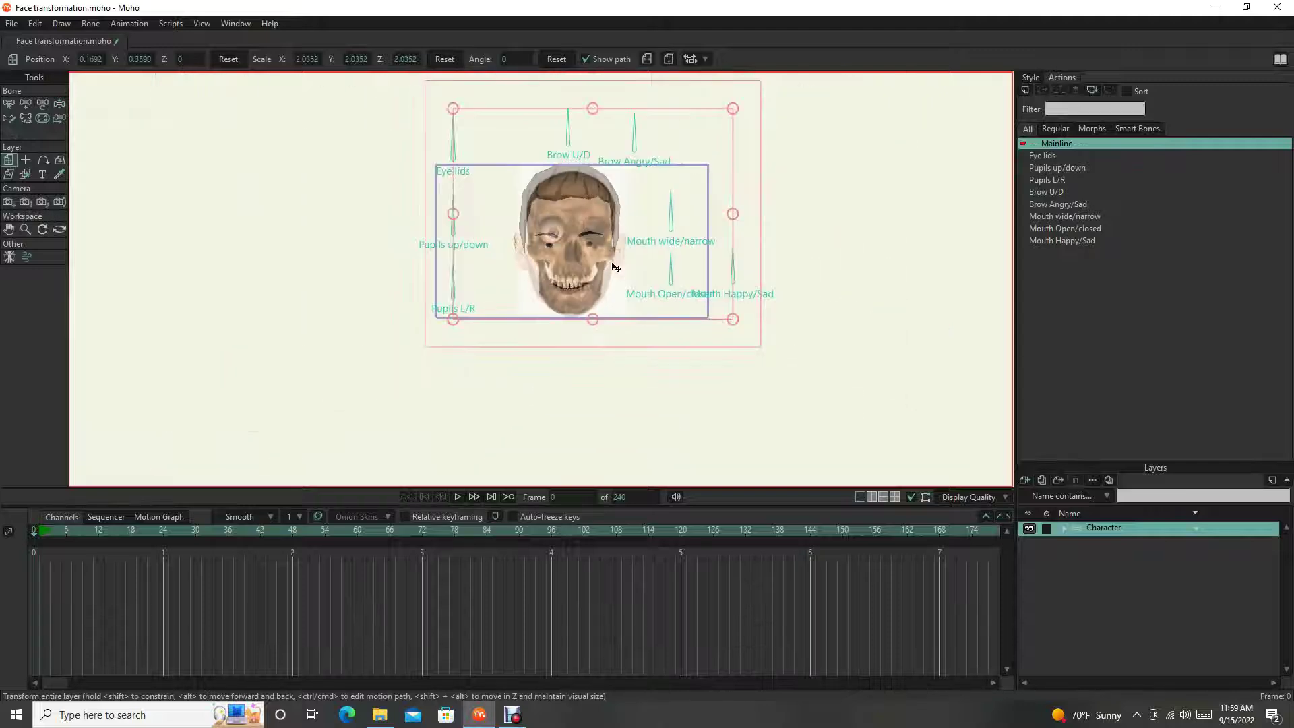
{"action": "scroll", "coordinate": [614, 317], "scroll_direction": "up", "scroll_amount": 2}
{"action": "scroll", "coordinate": [614, 332], "scroll_direction": "up", "scroll_amount": 2}
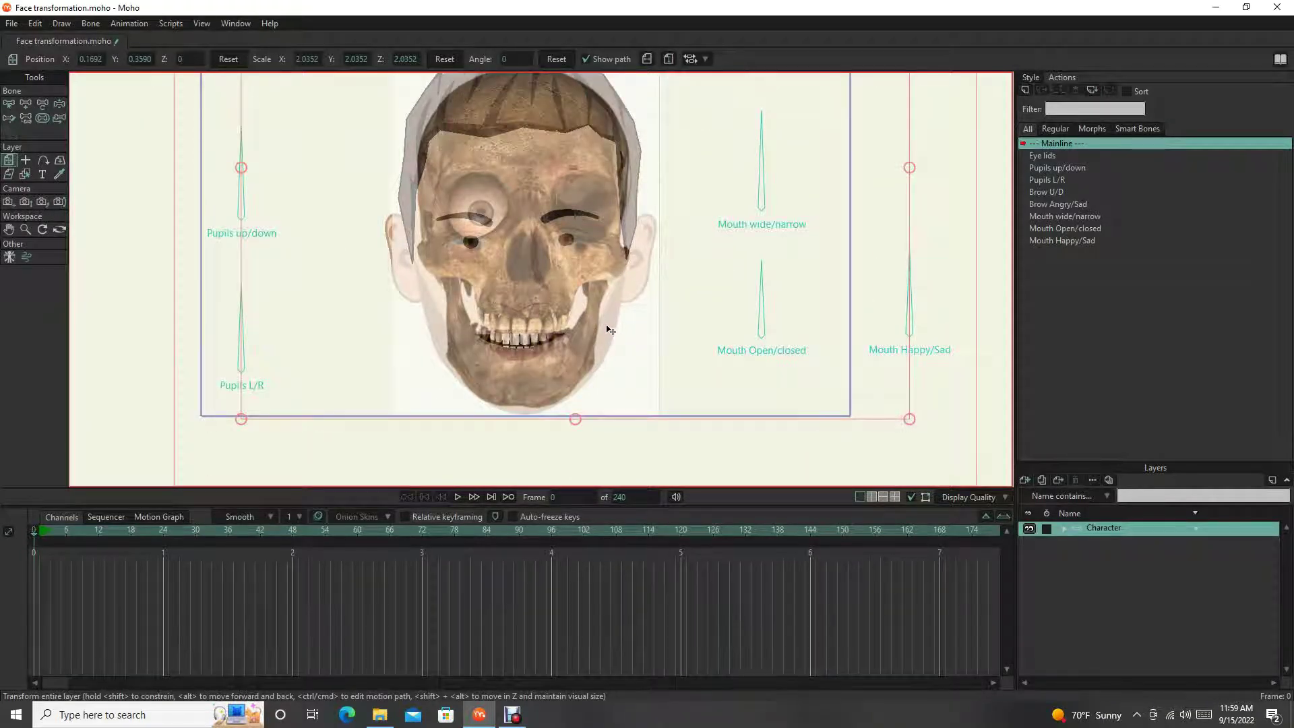
{"action": "scroll", "coordinate": [608, 325], "scroll_direction": "up", "scroll_amount": 1}
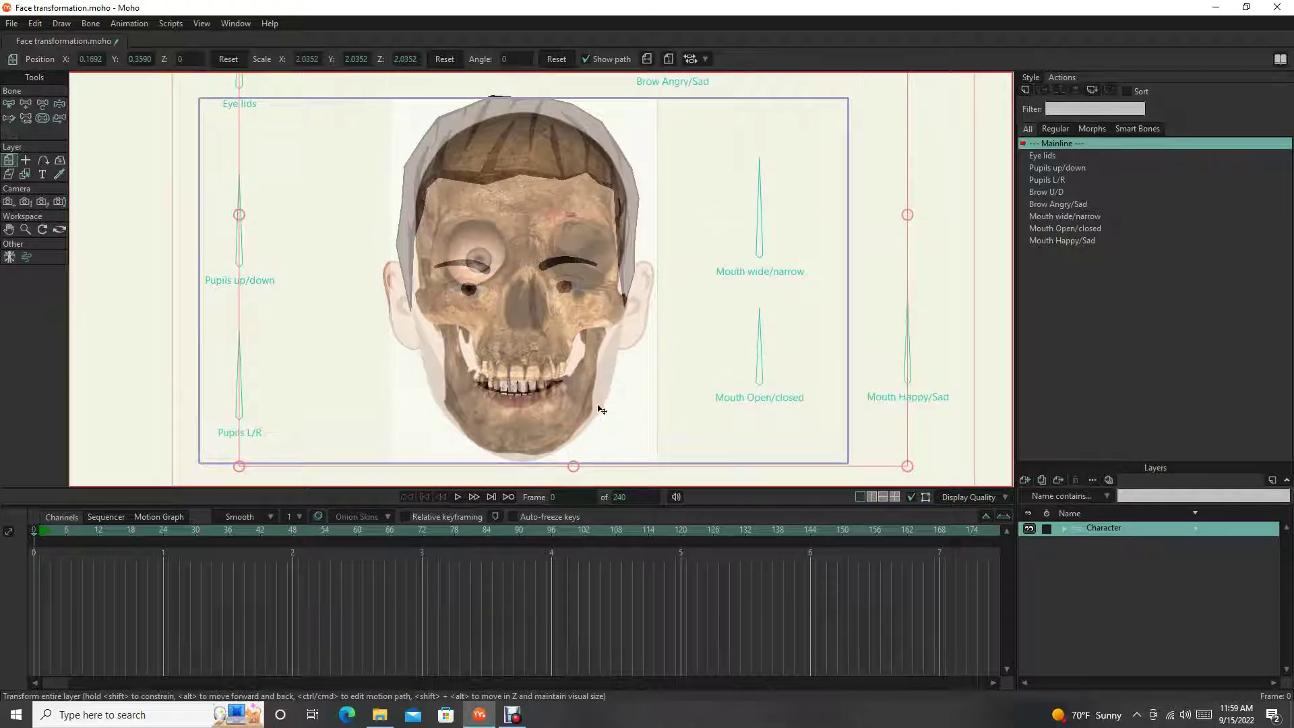
{"action": "scroll", "coordinate": [451, 345], "scroll_direction": "down", "scroll_amount": 2}
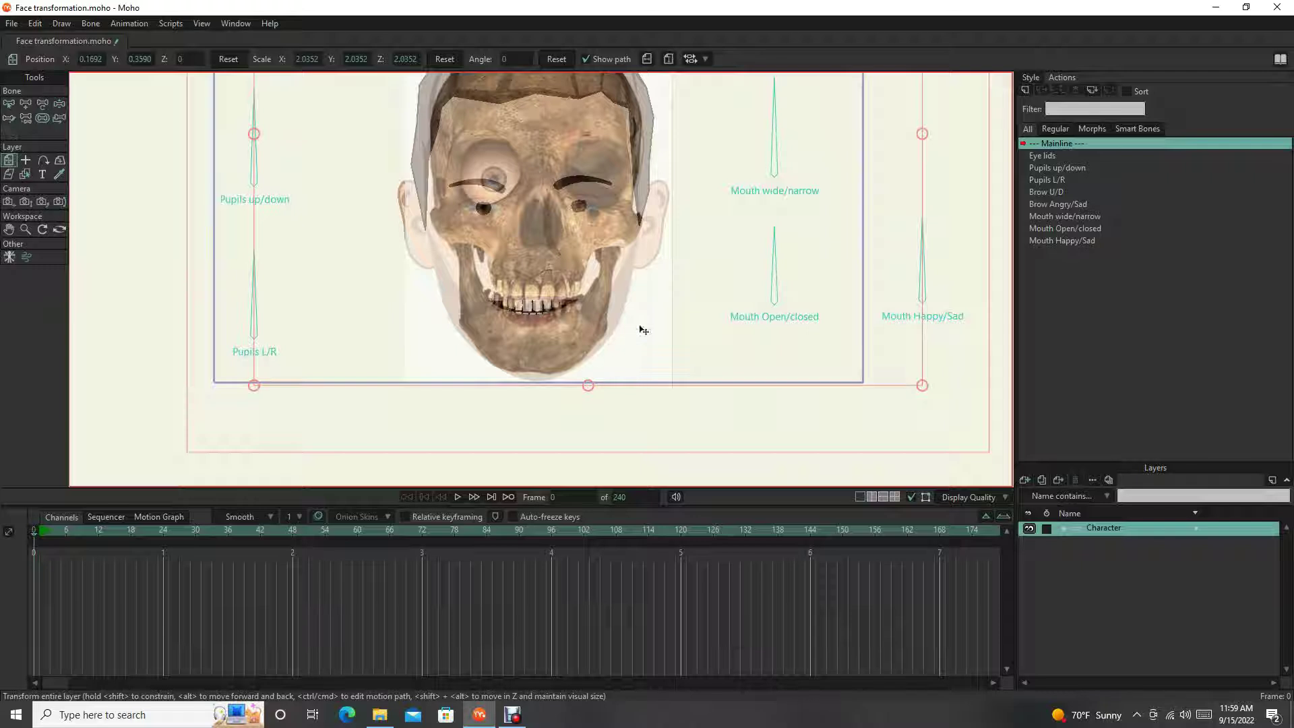
{"action": "scroll", "coordinate": [604, 364], "scroll_direction": "up", "scroll_amount": 2}
{"action": "left_click_drag", "start_coordinate": [910, 453], "coordinate": [888, 439]}
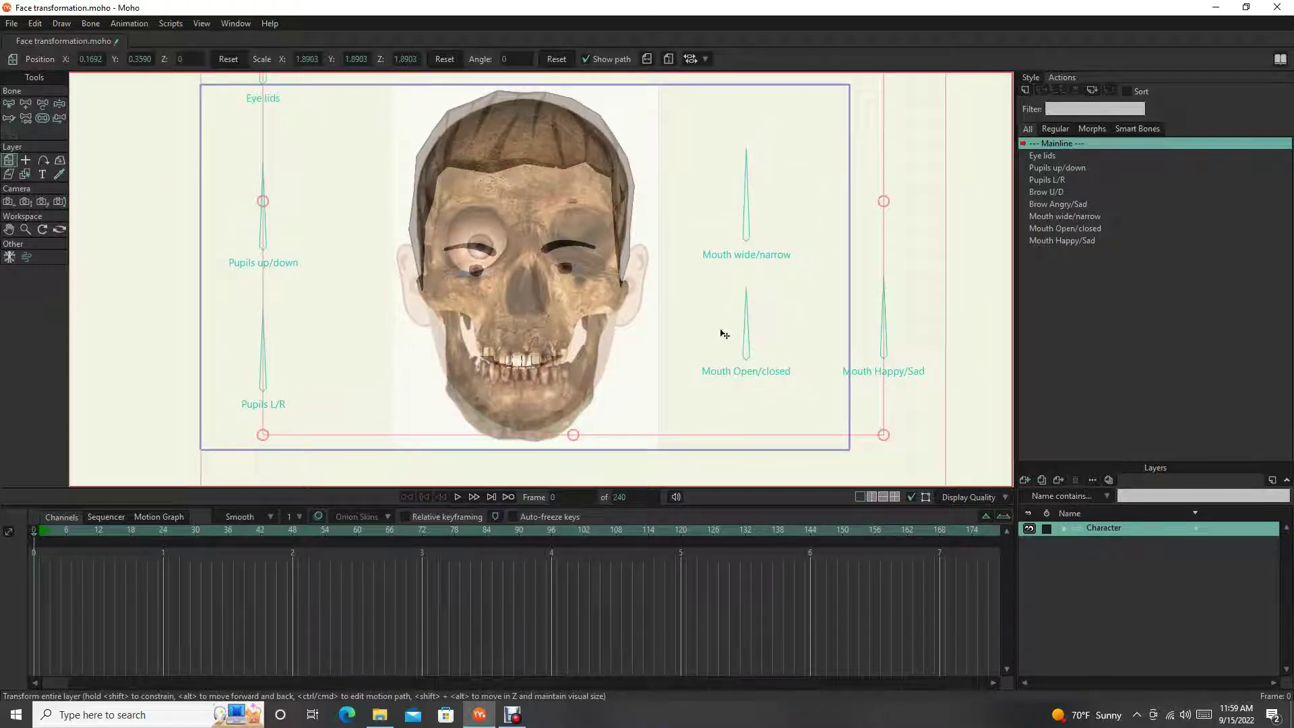
{"action": "left_click_drag", "start_coordinate": [619, 245], "coordinate": [611, 247]}
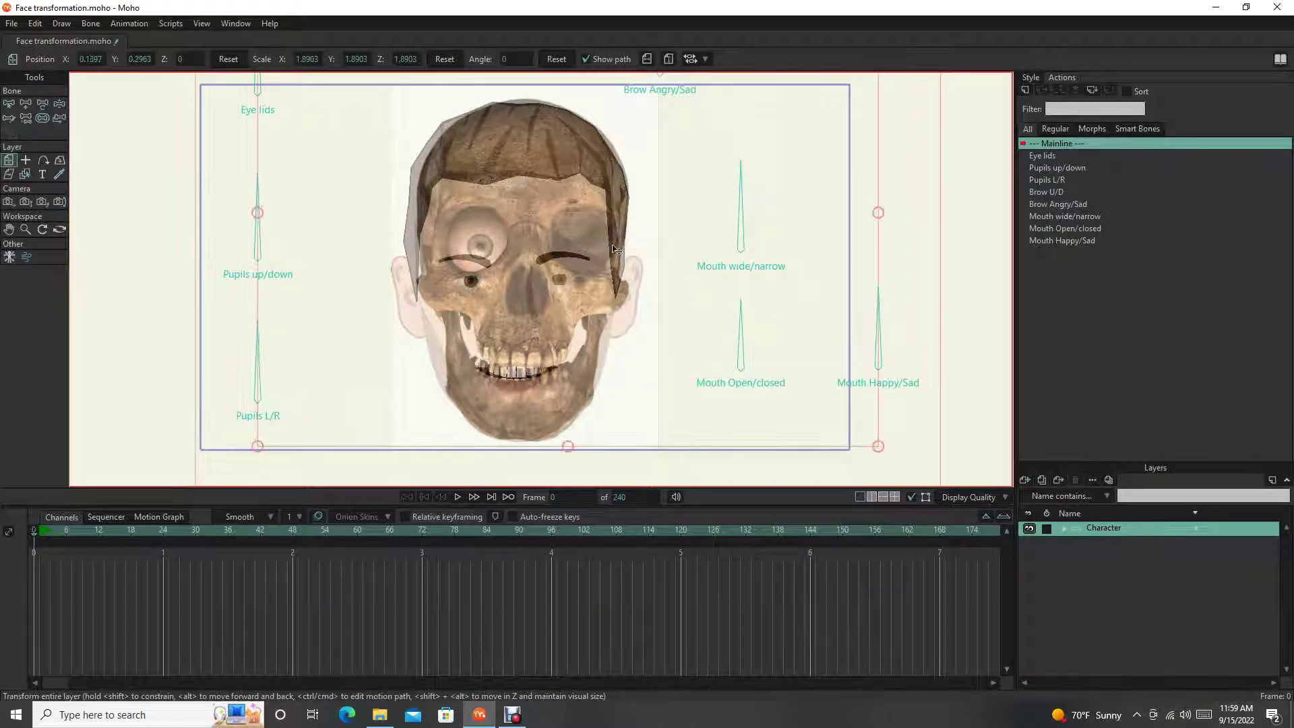
{"action": "scroll", "coordinate": [568, 261], "scroll_direction": "up", "scroll_amount": 1}
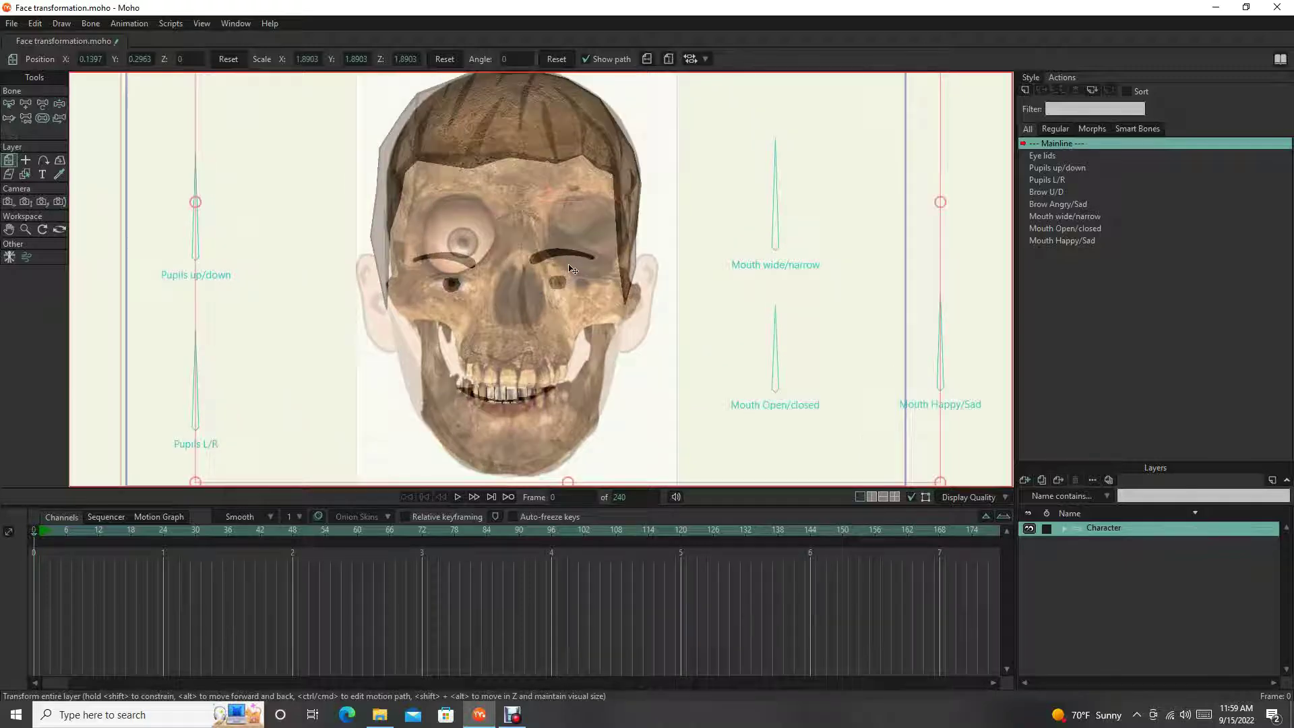
- Nudge the Character layer to 0.1735, 0.3498 so the cartoon mouth meets the skull's teeth
{"action": "scroll", "coordinate": [610, 389], "scroll_direction": "up", "scroll_amount": 2}
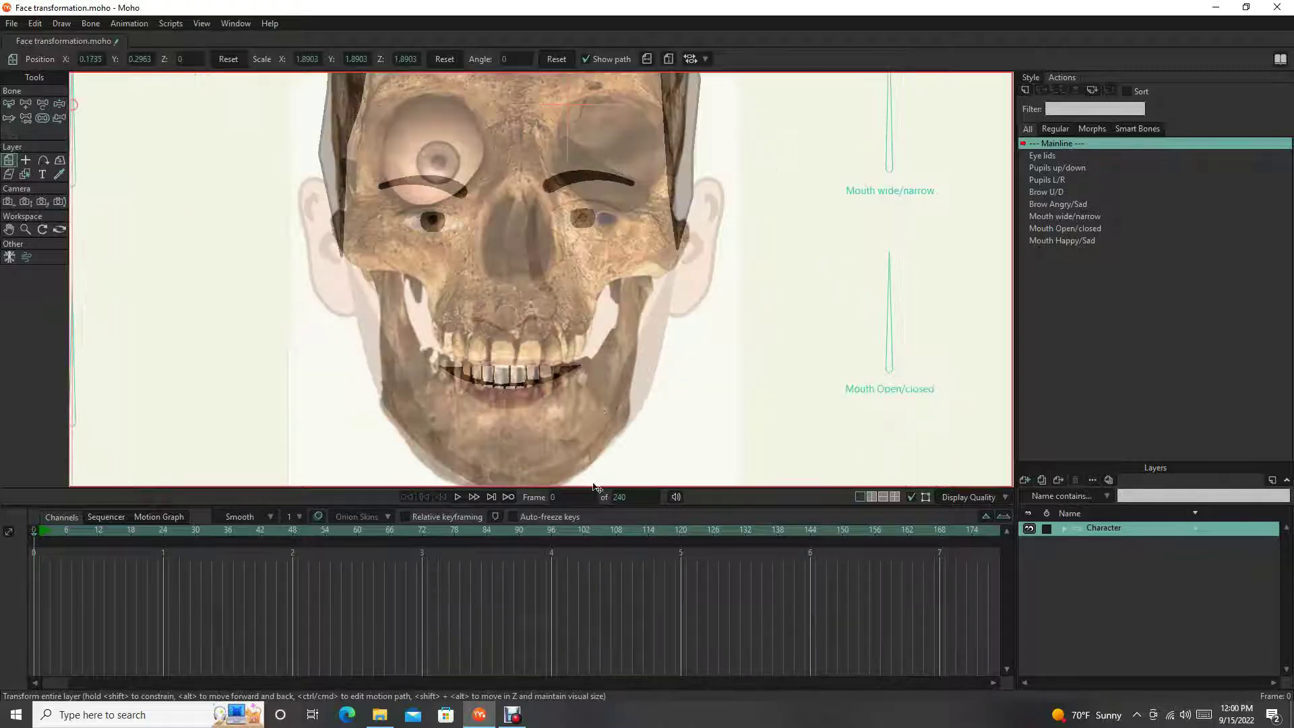
{"action": "left_click_drag", "start_coordinate": [611, 388], "coordinate": [620, 457]}
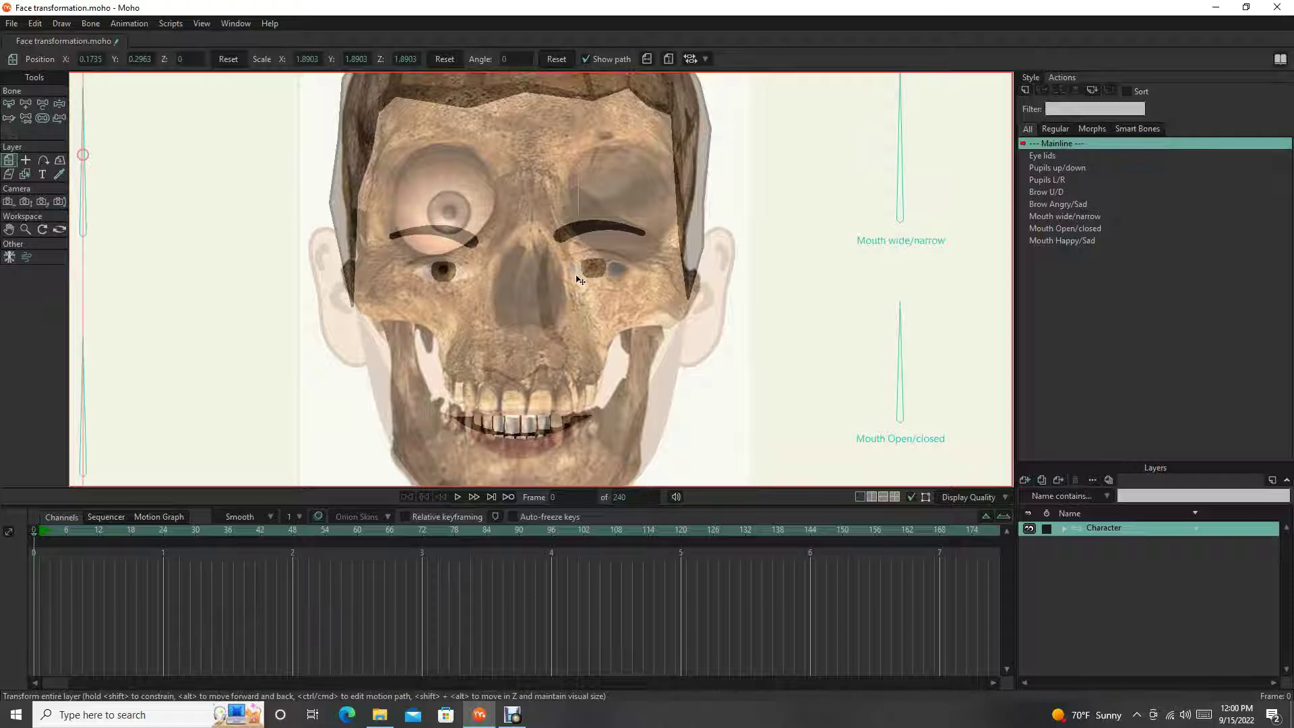
{"action": "scroll", "coordinate": [554, 346], "scroll_direction": "down", "scroll_amount": 1}
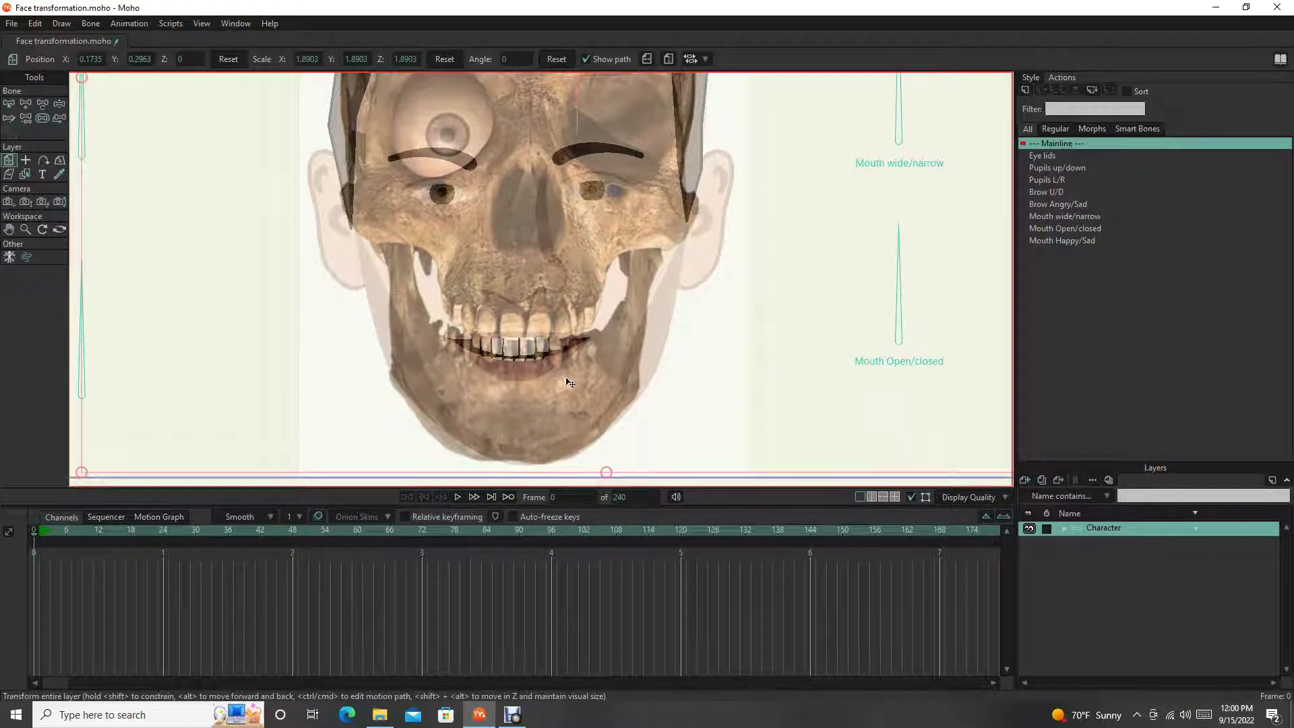
{"action": "scroll", "coordinate": [577, 384], "scroll_direction": "down", "scroll_amount": 1}
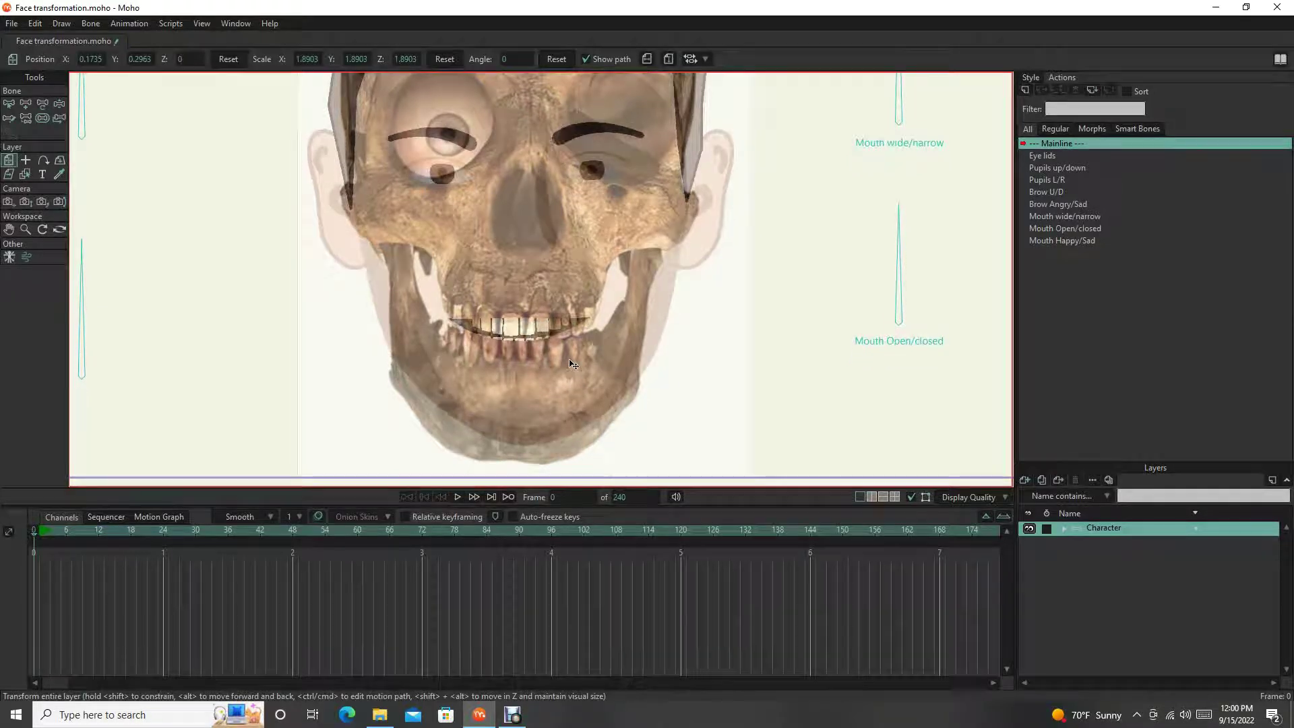
{"action": "scroll", "coordinate": [577, 374], "scroll_direction": "down", "scroll_amount": 2}
{"action": "scroll", "coordinate": [566, 381], "scroll_direction": "up", "scroll_amount": 2}
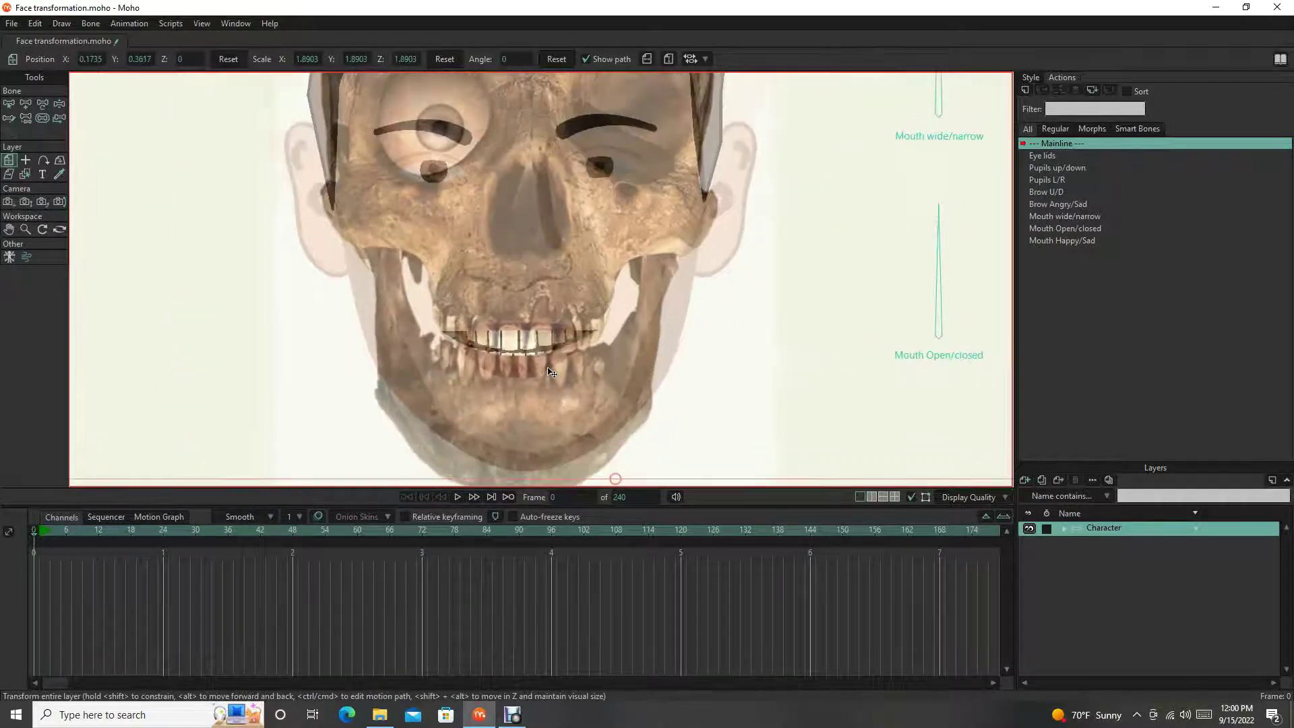
{"action": "scroll", "coordinate": [551, 376], "scroll_direction": "up", "scroll_amount": 1}
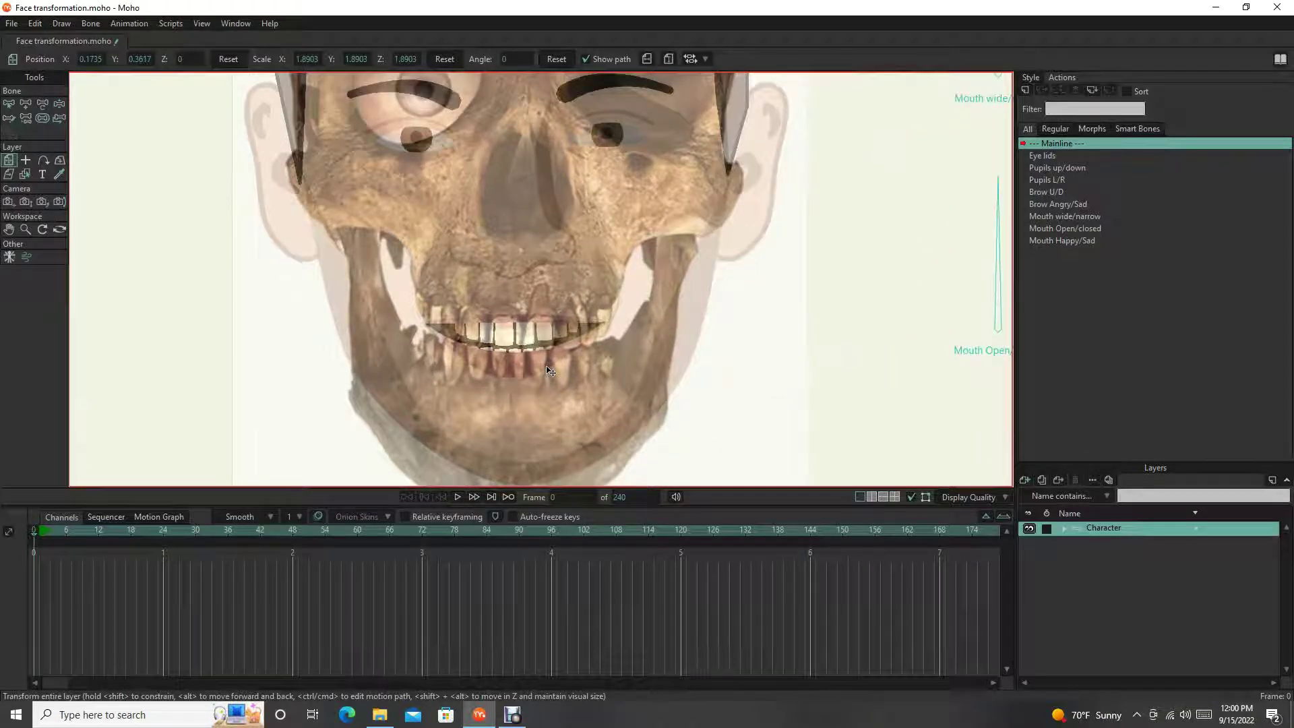
{"action": "left_click_drag", "start_coordinate": [550, 374], "coordinate": [550, 361]}
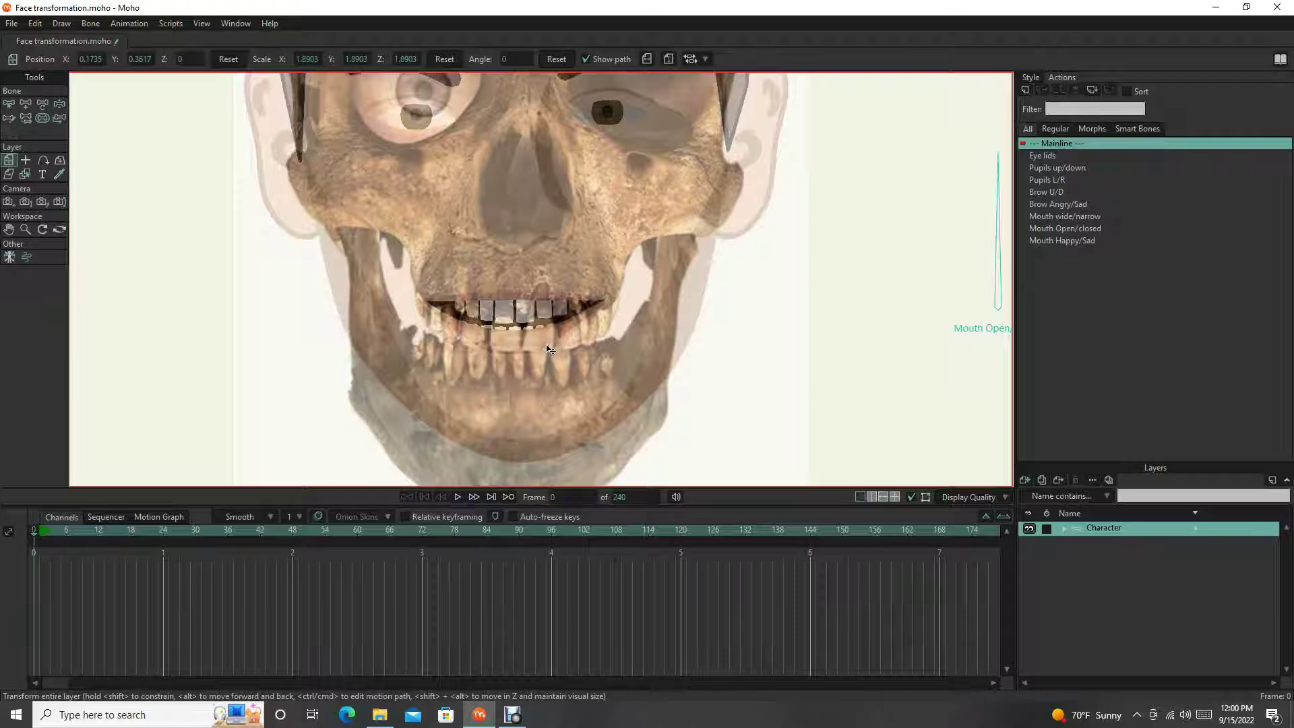
{"action": "left_click_drag", "start_coordinate": [551, 361], "coordinate": [551, 376]}
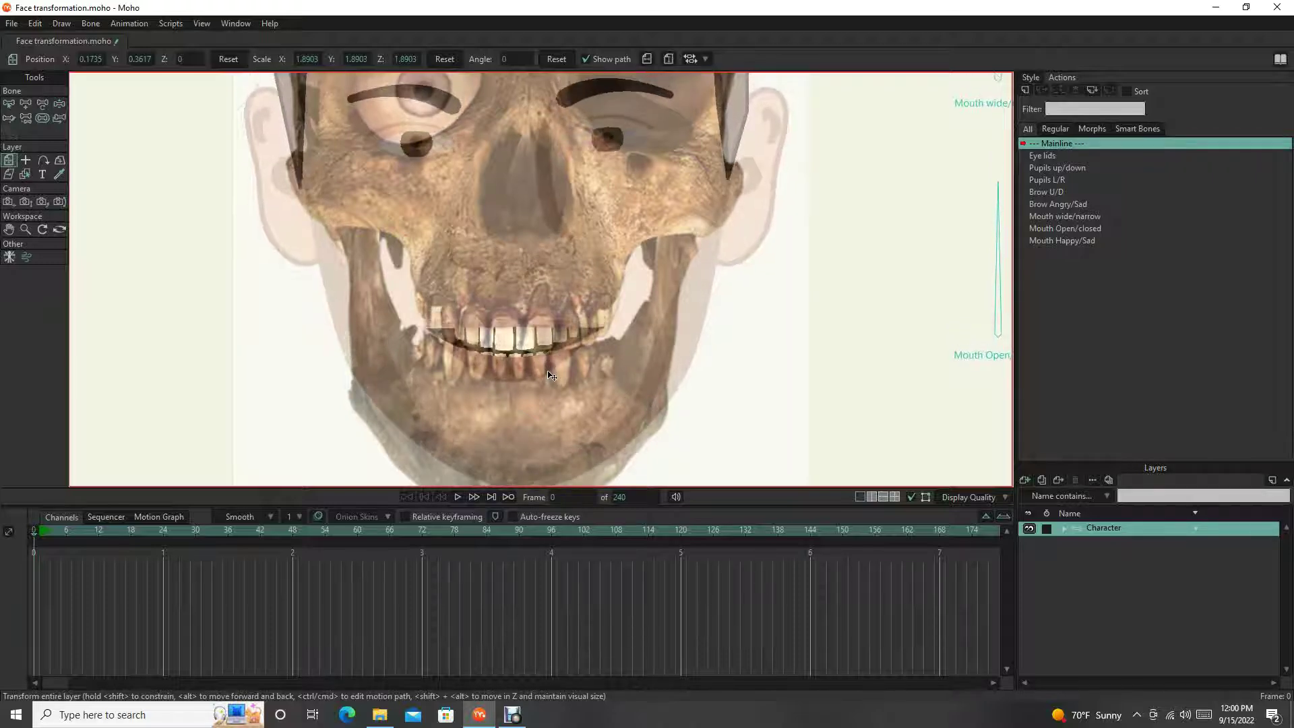
{"action": "scroll", "coordinate": [551, 376], "scroll_direction": "down", "scroll_amount": 5}
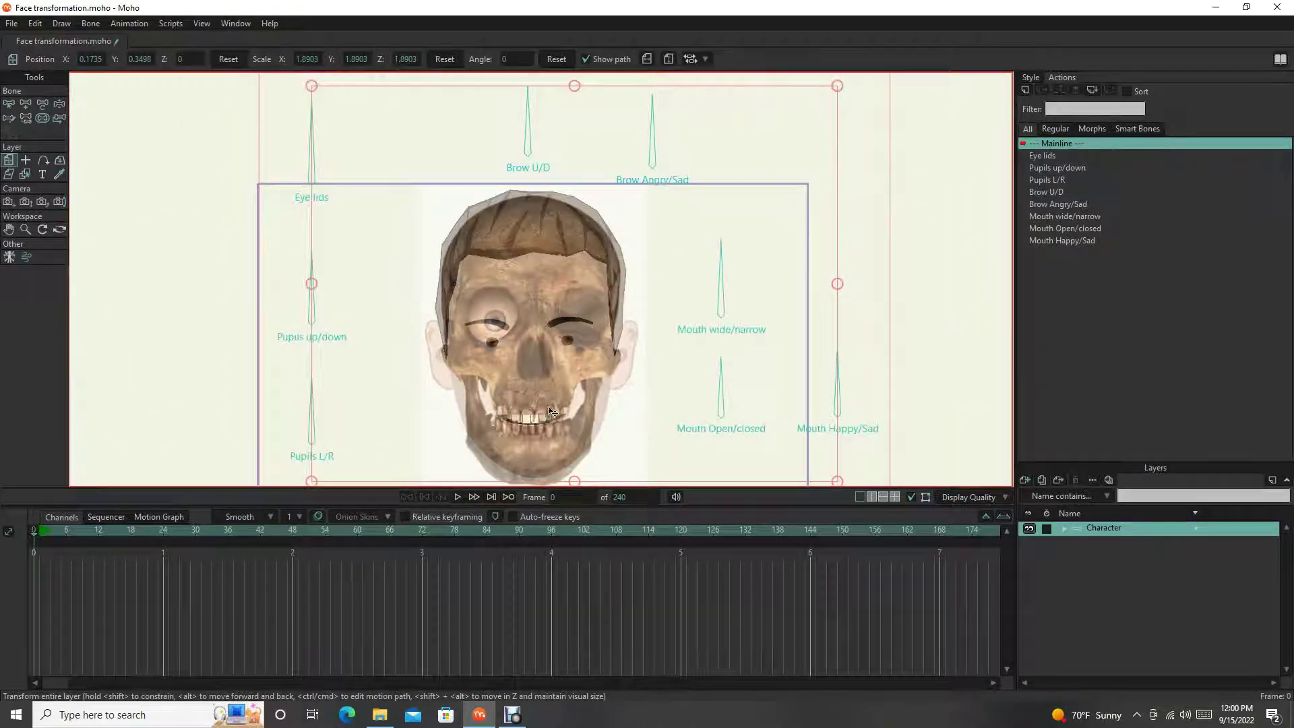
- Enlarge the Character layer to scale 2.0508 and raise it to 0.1906, 0.4259
{"action": "left_click_drag", "start_coordinate": [551, 409], "coordinate": [557, 340]}
{"action": "scroll", "coordinate": [567, 357], "scroll_direction": "up", "scroll_amount": 2}
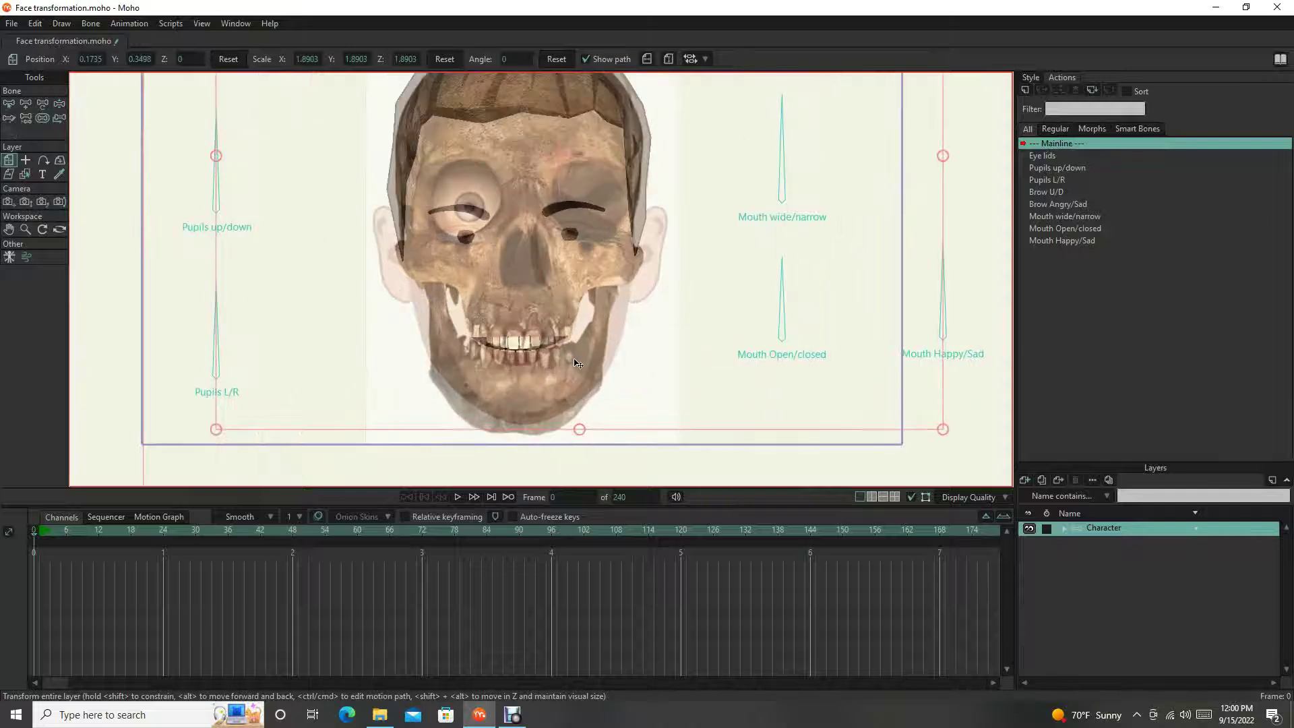
{"action": "left_click_drag", "start_coordinate": [890, 388], "coordinate": [901, 404]}
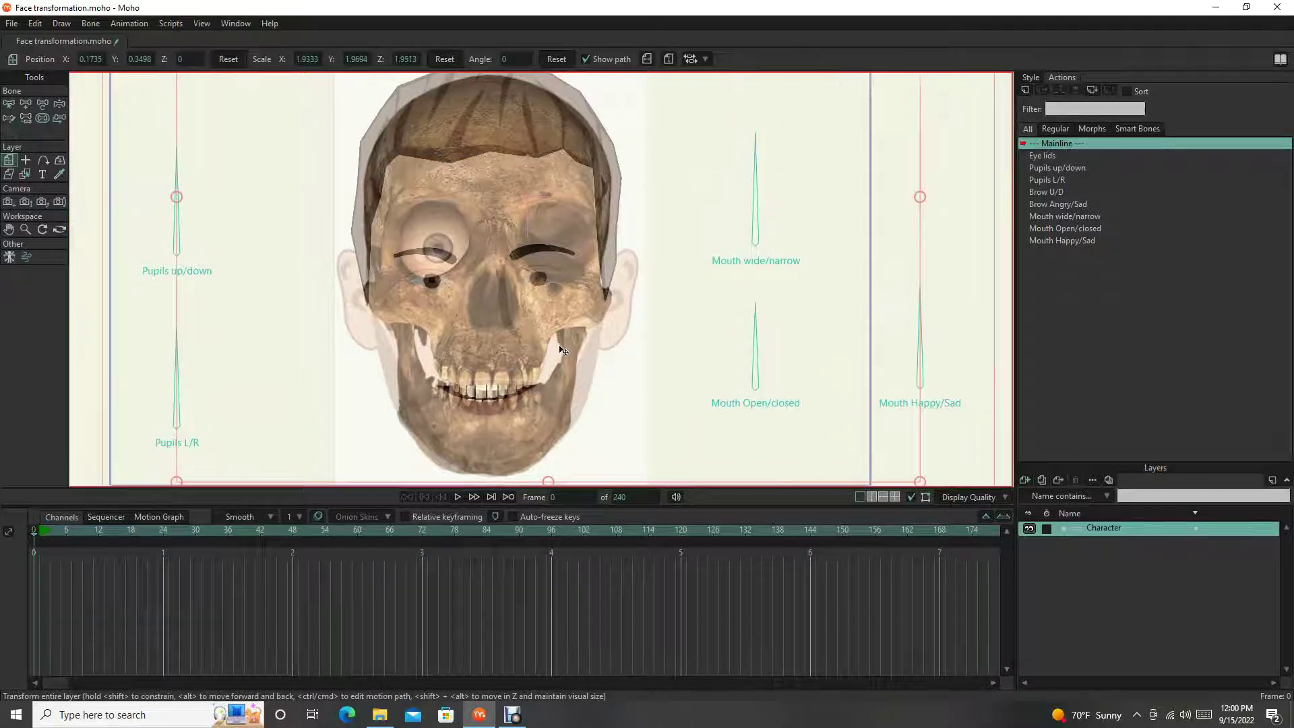
{"action": "scroll", "coordinate": [560, 348], "scroll_direction": "up", "scroll_amount": 4}
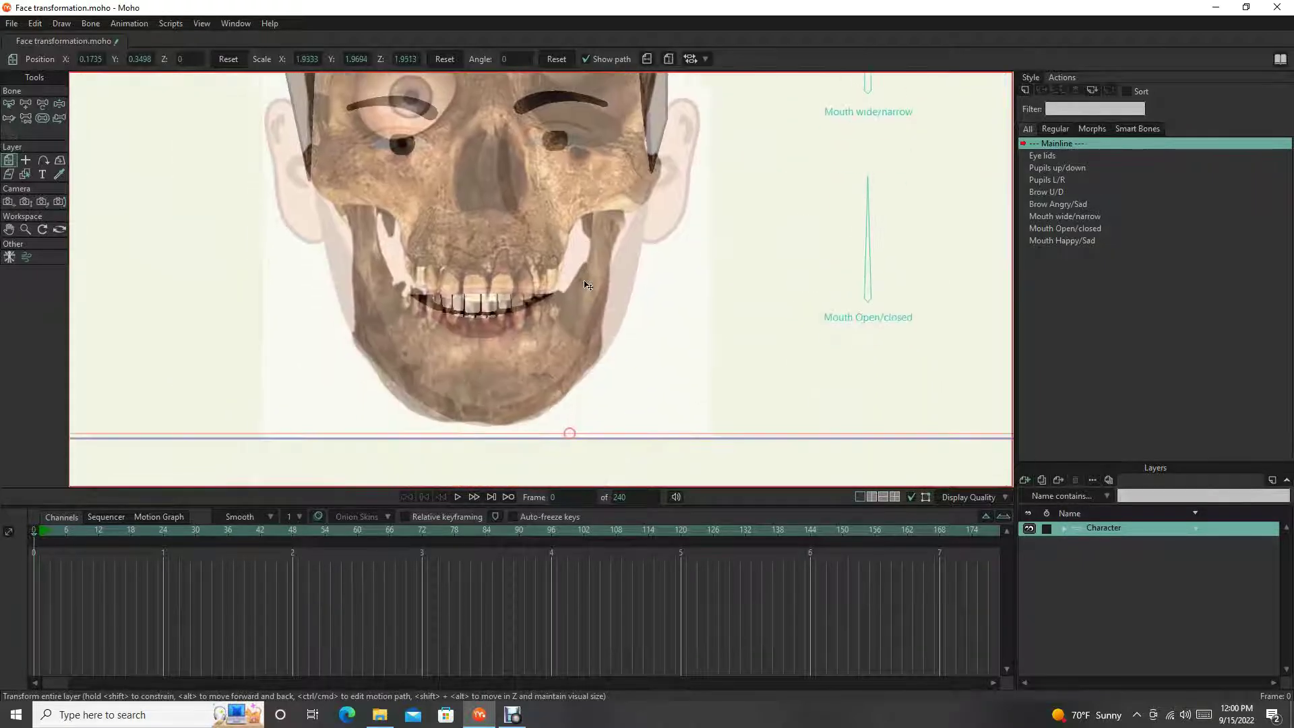
{"action": "left_click_drag", "start_coordinate": [569, 335], "coordinate": [568, 329]}
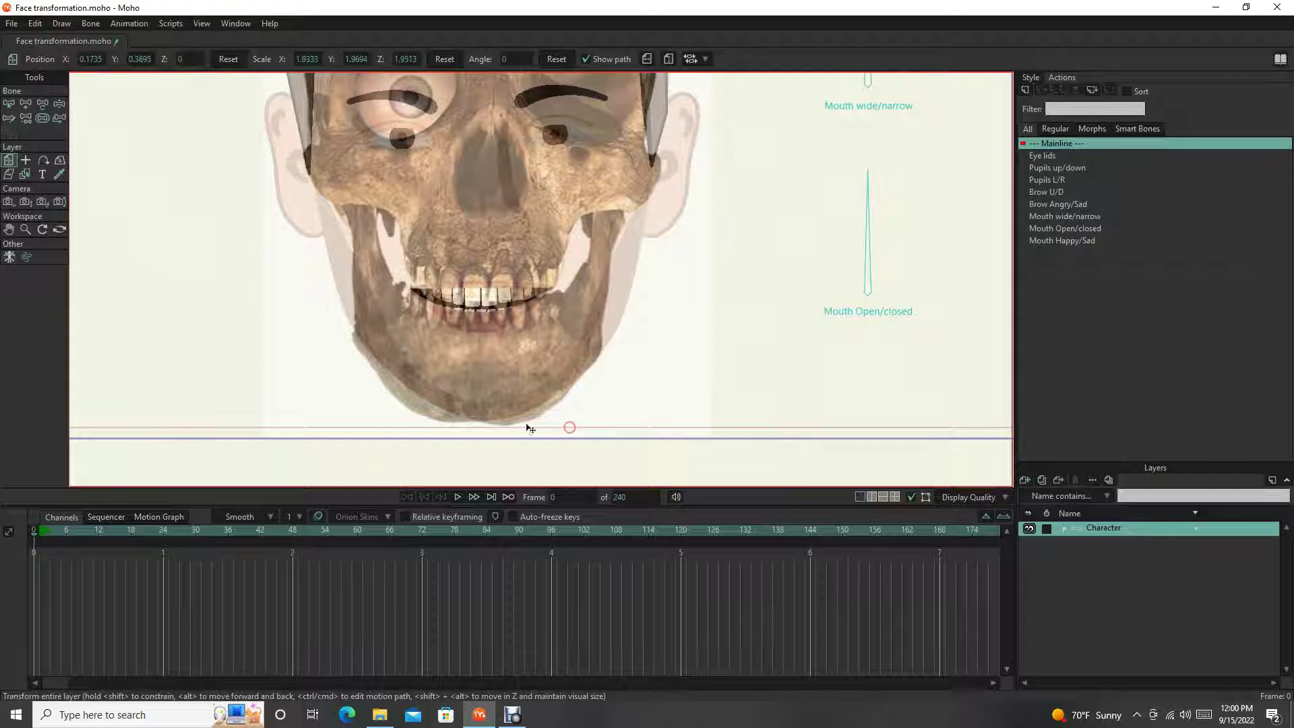
{"action": "mouse_move", "coordinate": [504, 719]}
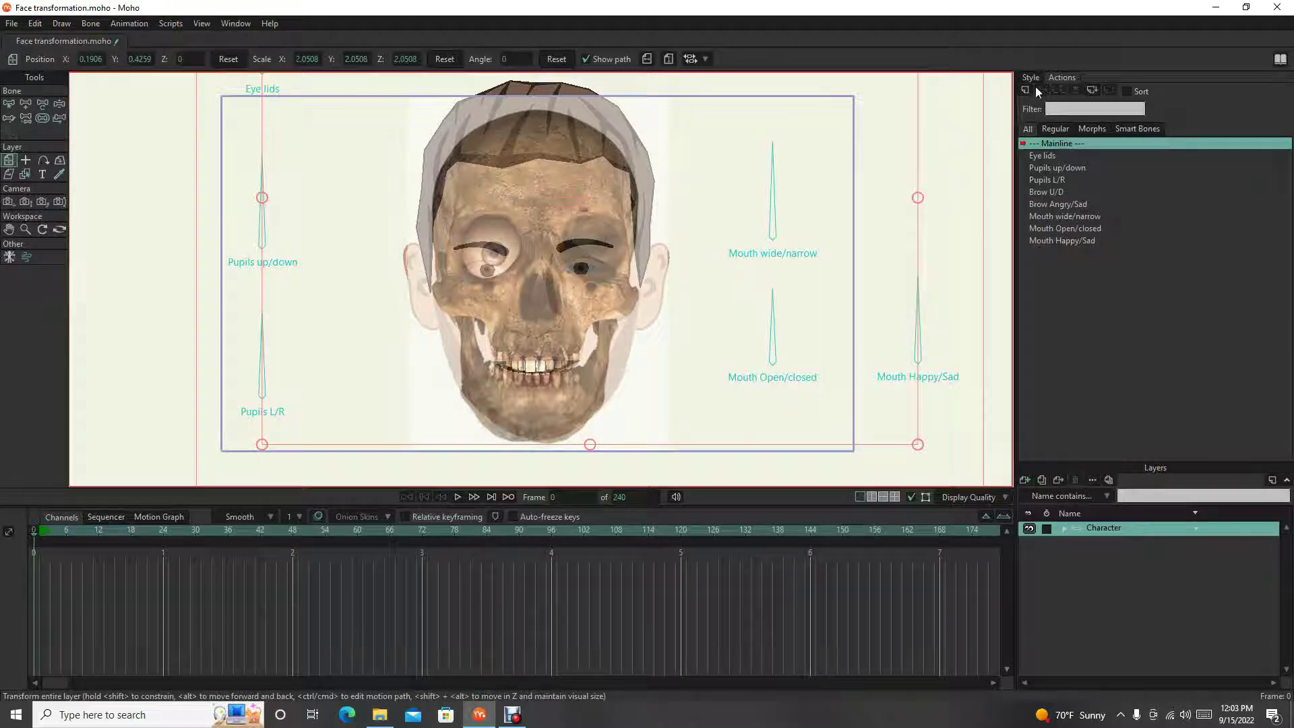
- Expand the Character group in the Layers panel and scroll down to its Face layer
{"action": "left_click", "coordinate": [1064, 528]}
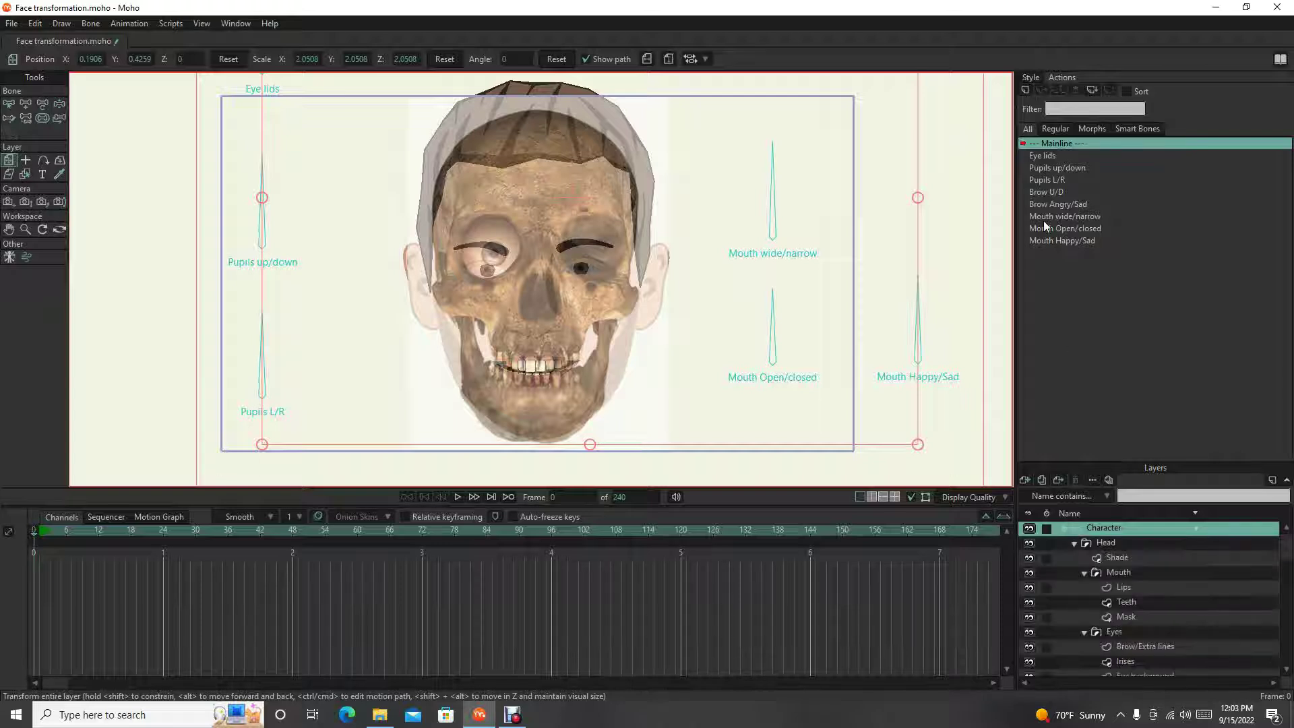
{"action": "scroll", "coordinate": [1133, 600], "scroll_direction": "down", "scroll_amount": 3}
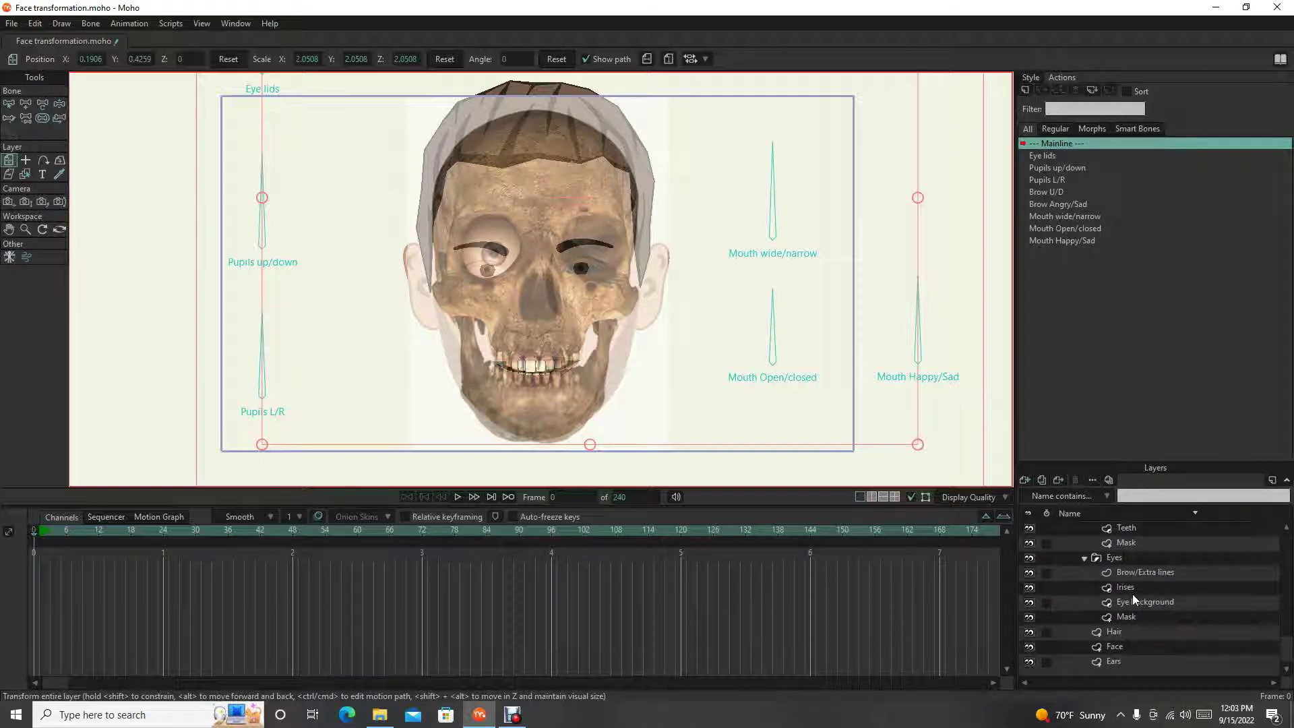
{"action": "scroll", "coordinate": [1133, 599], "scroll_direction": "down", "scroll_amount": 2}
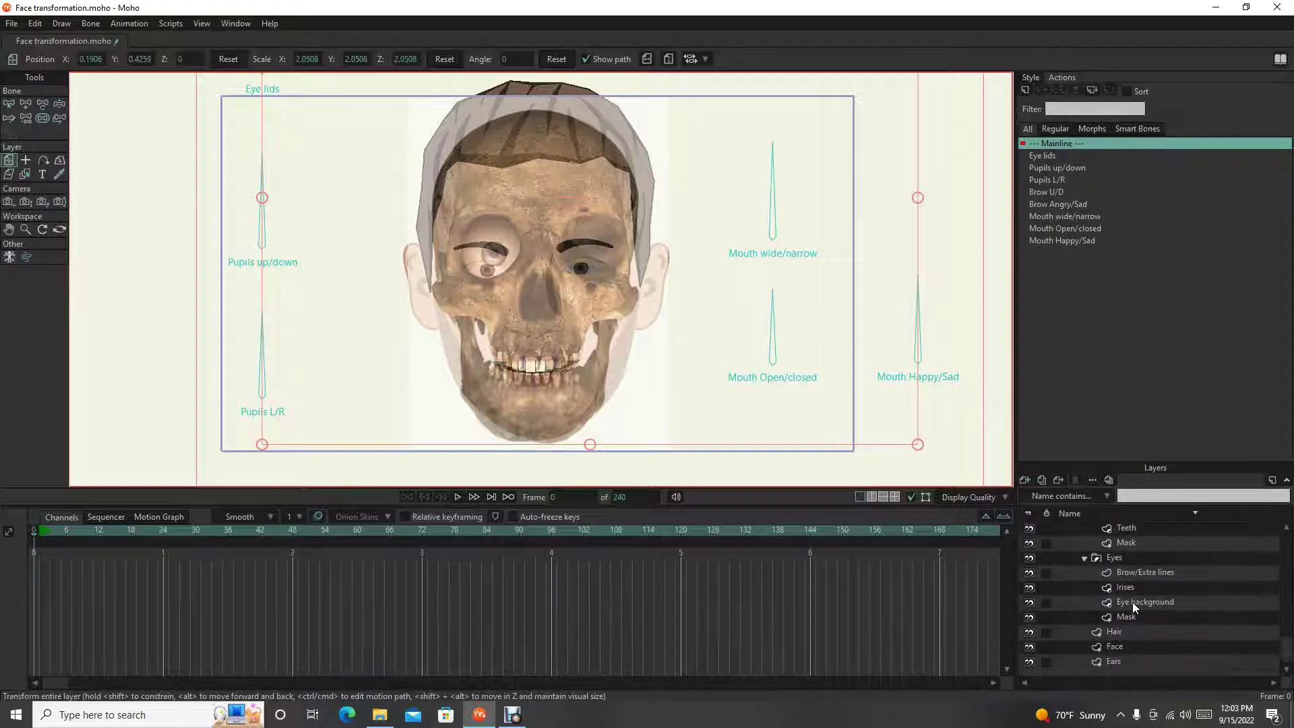
- Add a new action named Skull morph to the Face layer
{"action": "left_click", "coordinate": [1132, 646]}
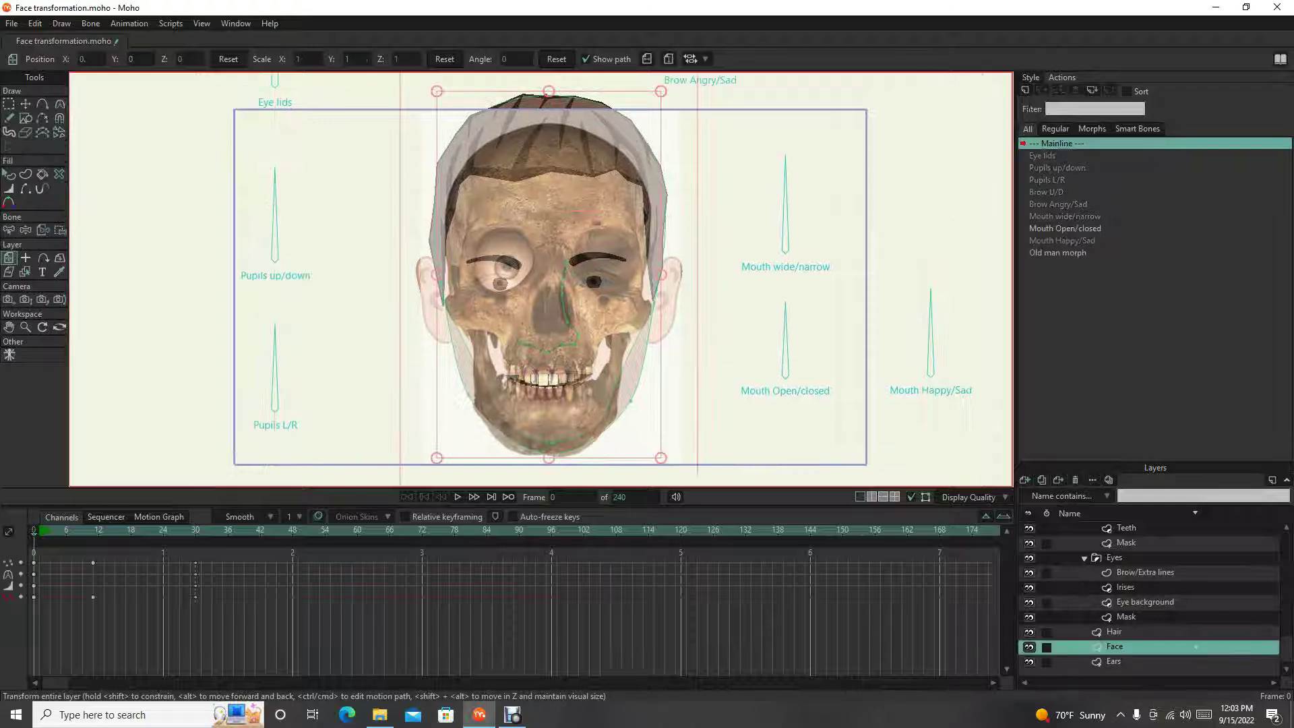
{"action": "left_click", "coordinate": [1026, 91]}
{"action": "type", "text": "Skull"}
{"action": "key", "text": "Return"}
- Return to Mainline and scrub the timeline to preview the face at frame 62
{"action": "scroll", "coordinate": [647, 347], "scroll_direction": "up", "scroll_amount": 3}
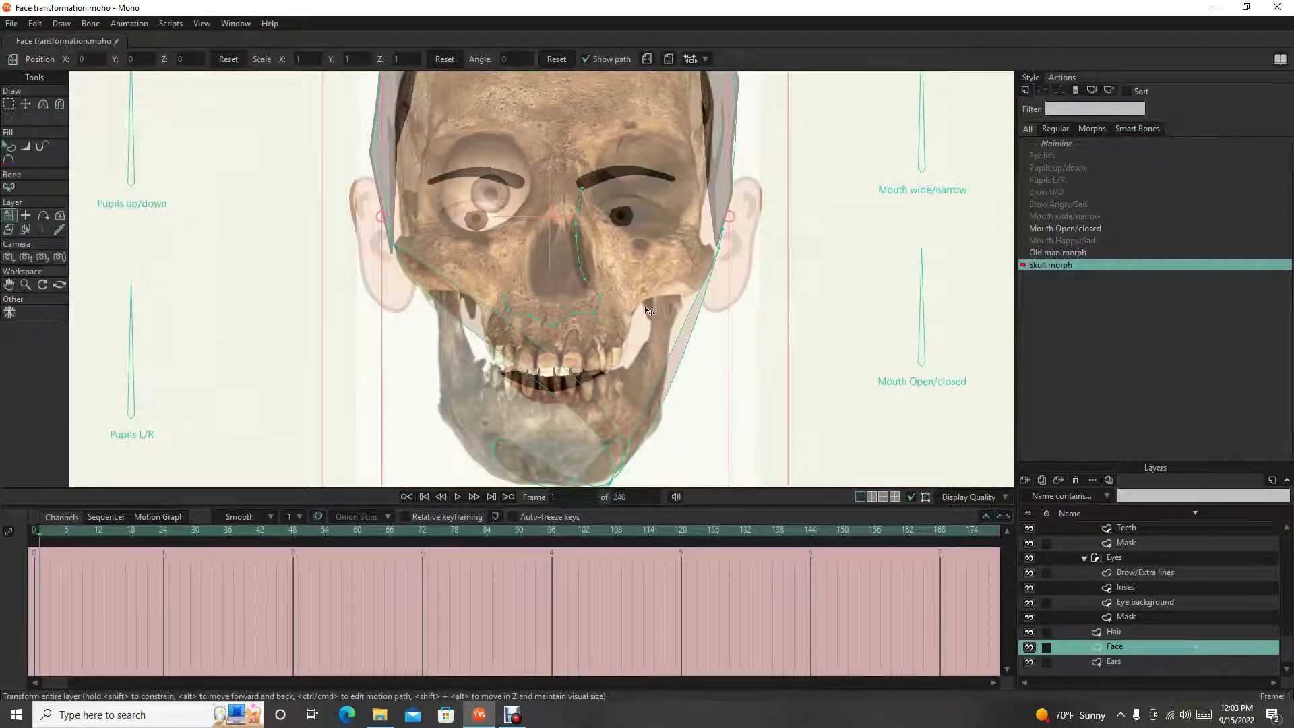
{"action": "scroll", "coordinate": [644, 350], "scroll_direction": "up", "scroll_amount": 1}
{"action": "scroll", "coordinate": [627, 390], "scroll_direction": "down", "scroll_amount": 1}
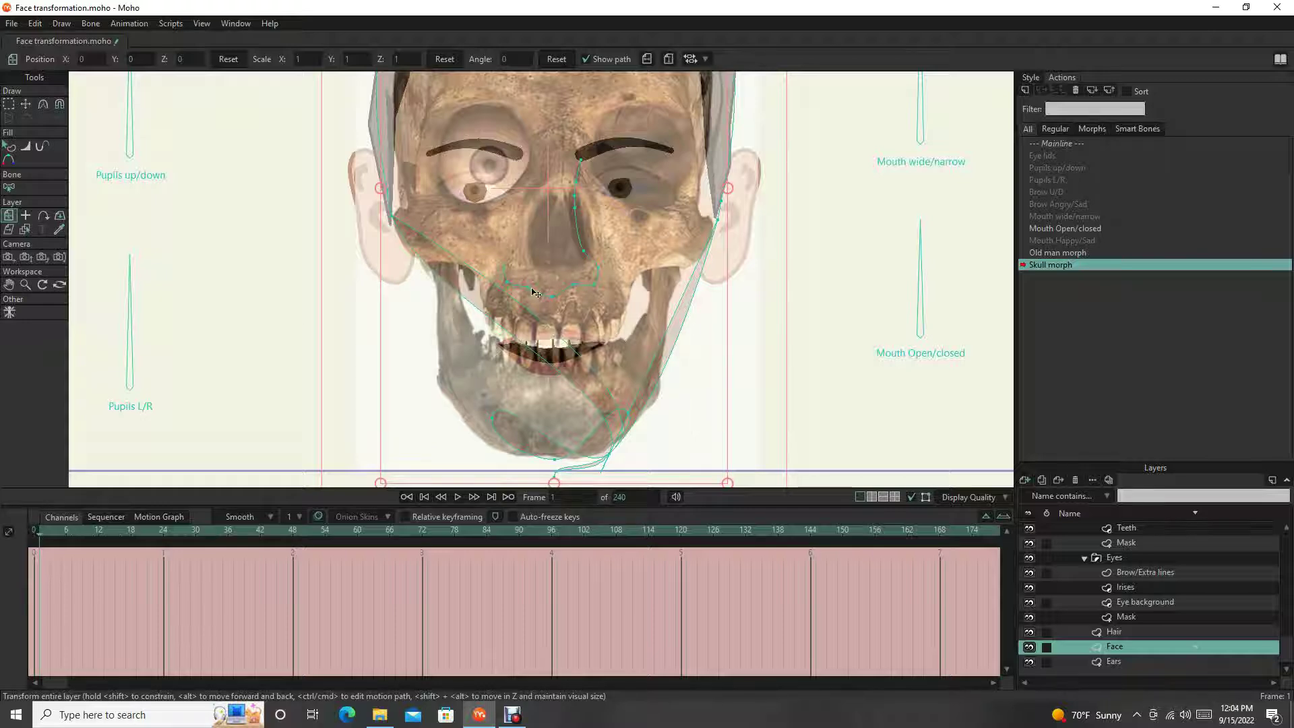
{"action": "left_click", "coordinate": [1054, 143]}
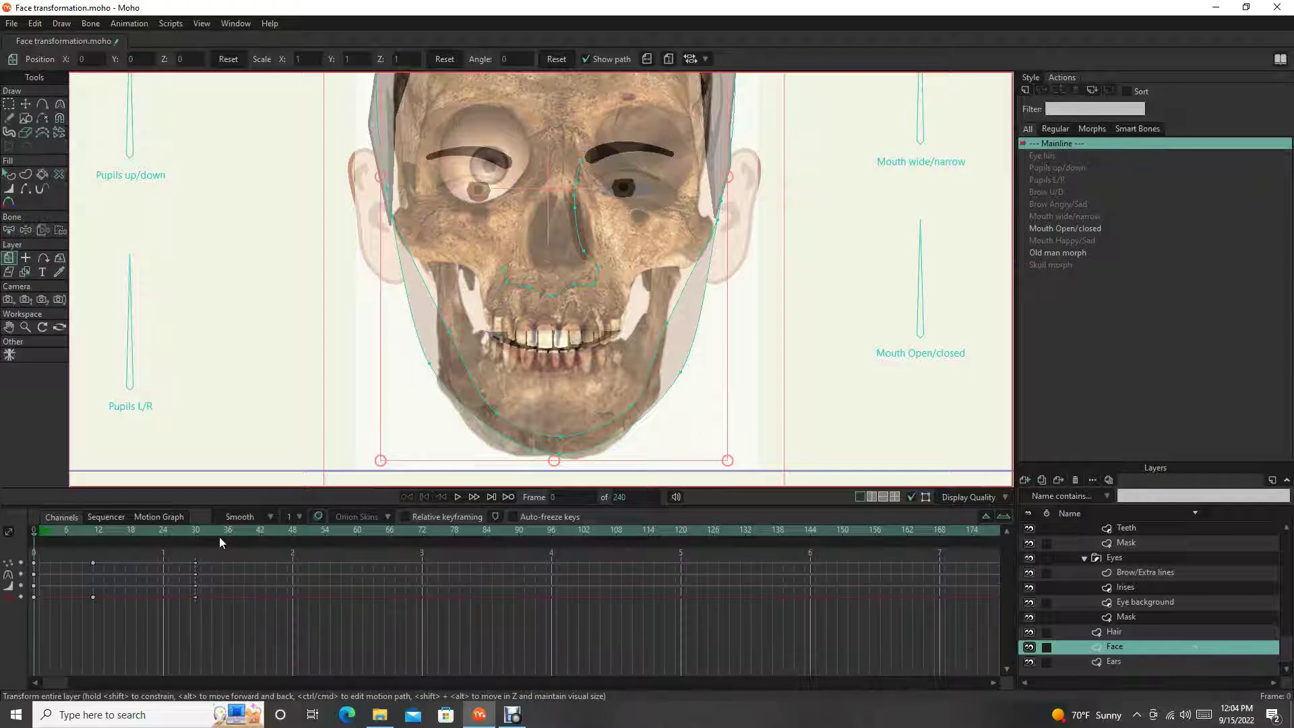
{"action": "left_click_drag", "start_coordinate": [208, 534], "coordinate": [368, 532]}
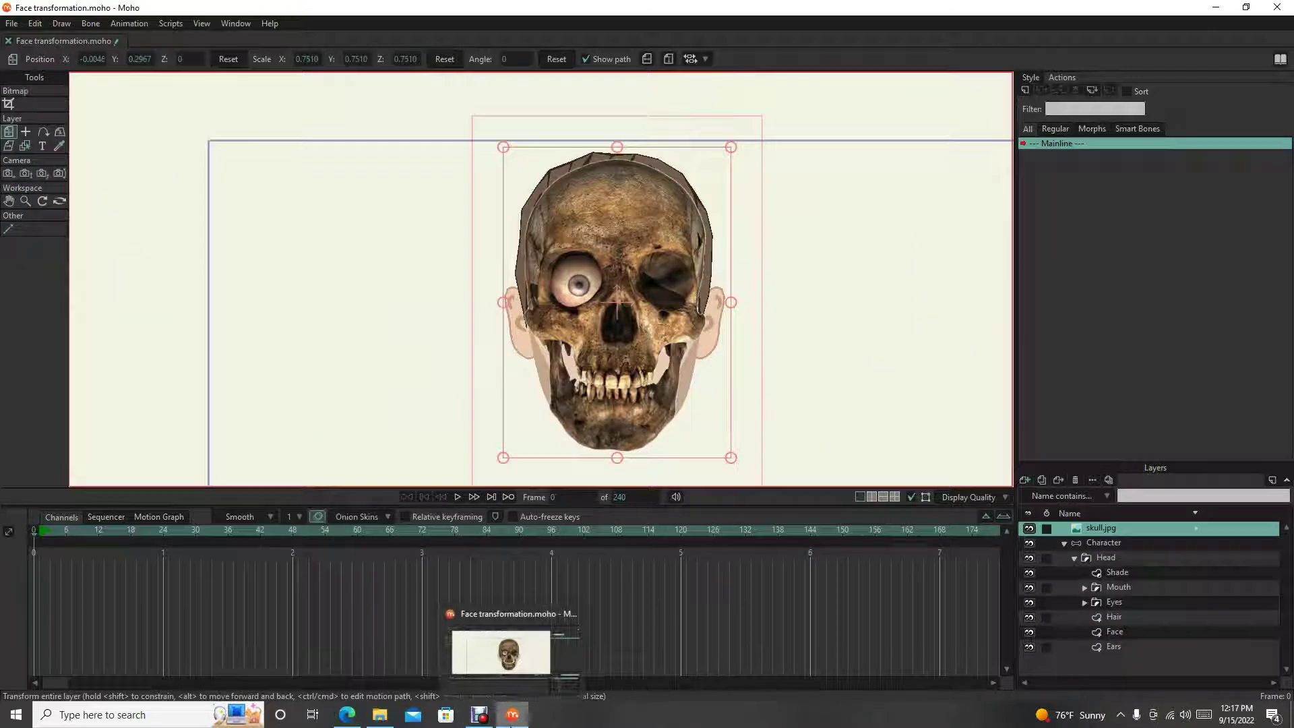
- Select the Face layer in the Character group and frame the whole skull and face
{"action": "scroll", "coordinate": [809, 355], "scroll_direction": "down", "scroll_amount": 4}
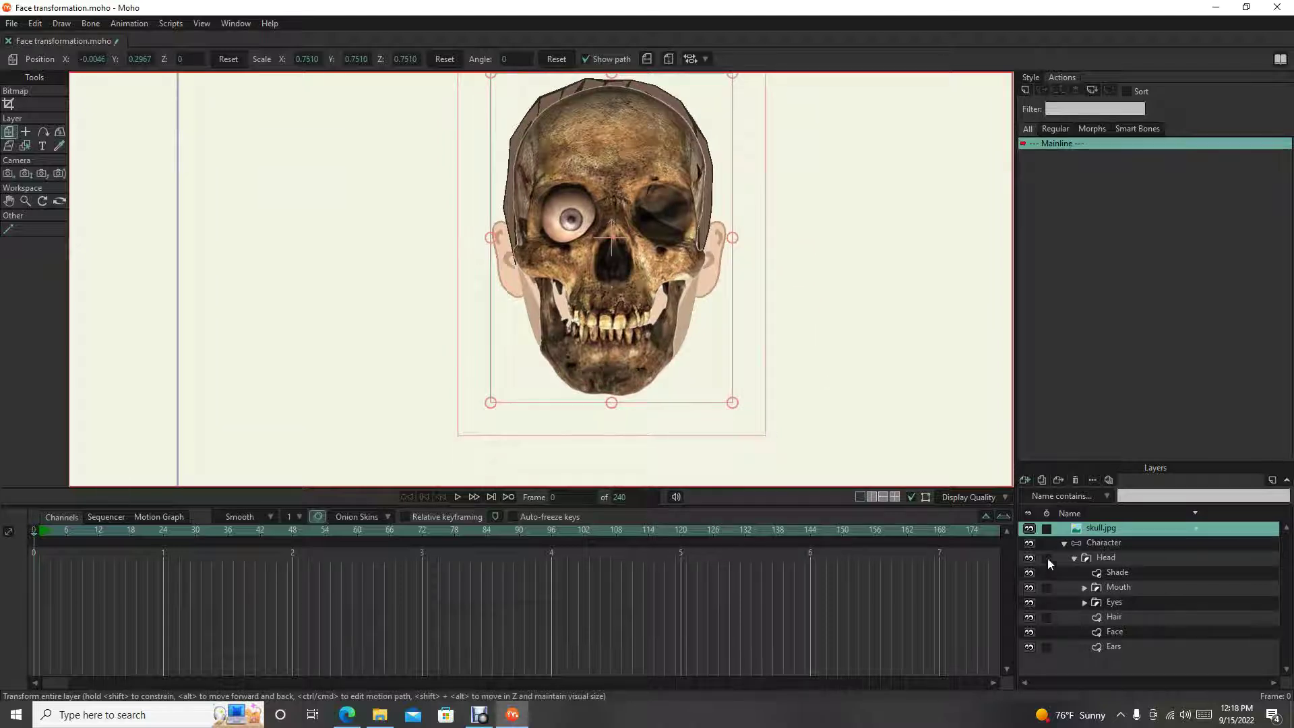
{"action": "left_click", "coordinate": [1062, 543]}
{"action": "left_click", "coordinate": [1062, 544]}
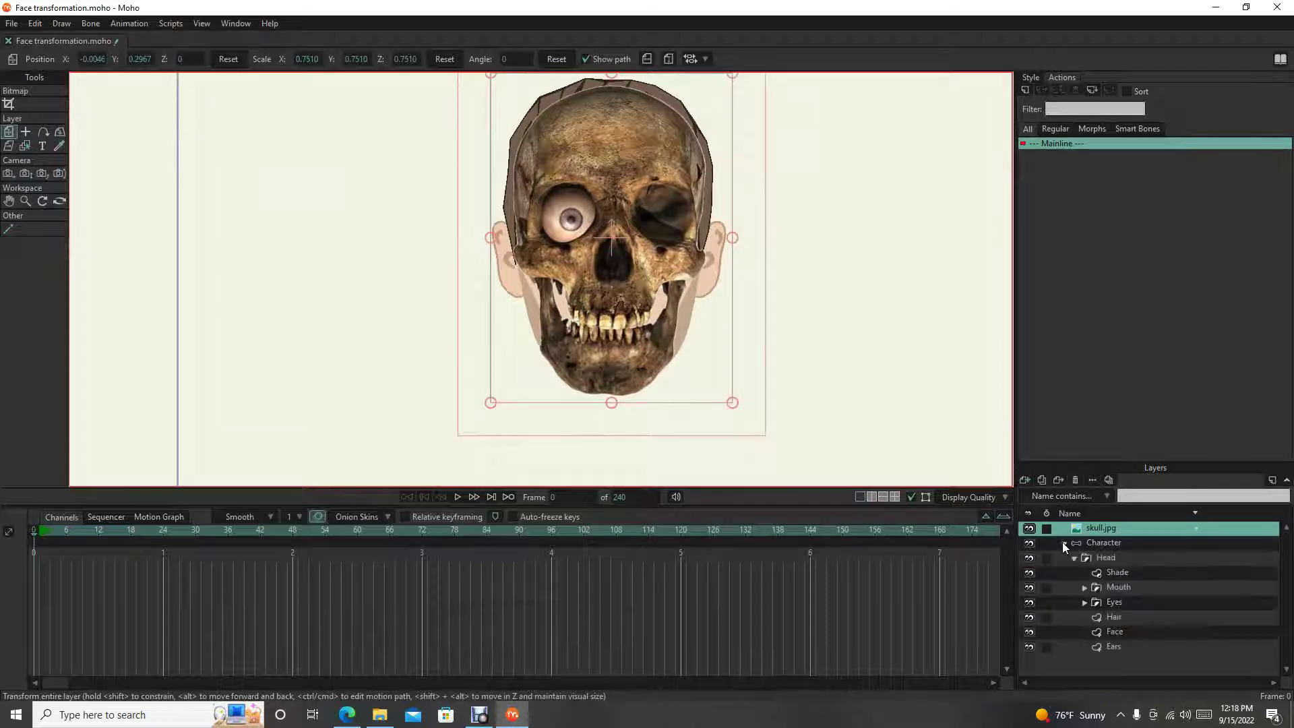
{"action": "left_click", "coordinate": [1137, 631]}
{"action": "scroll", "coordinate": [698, 381], "scroll_direction": "up", "scroll_amount": 4}
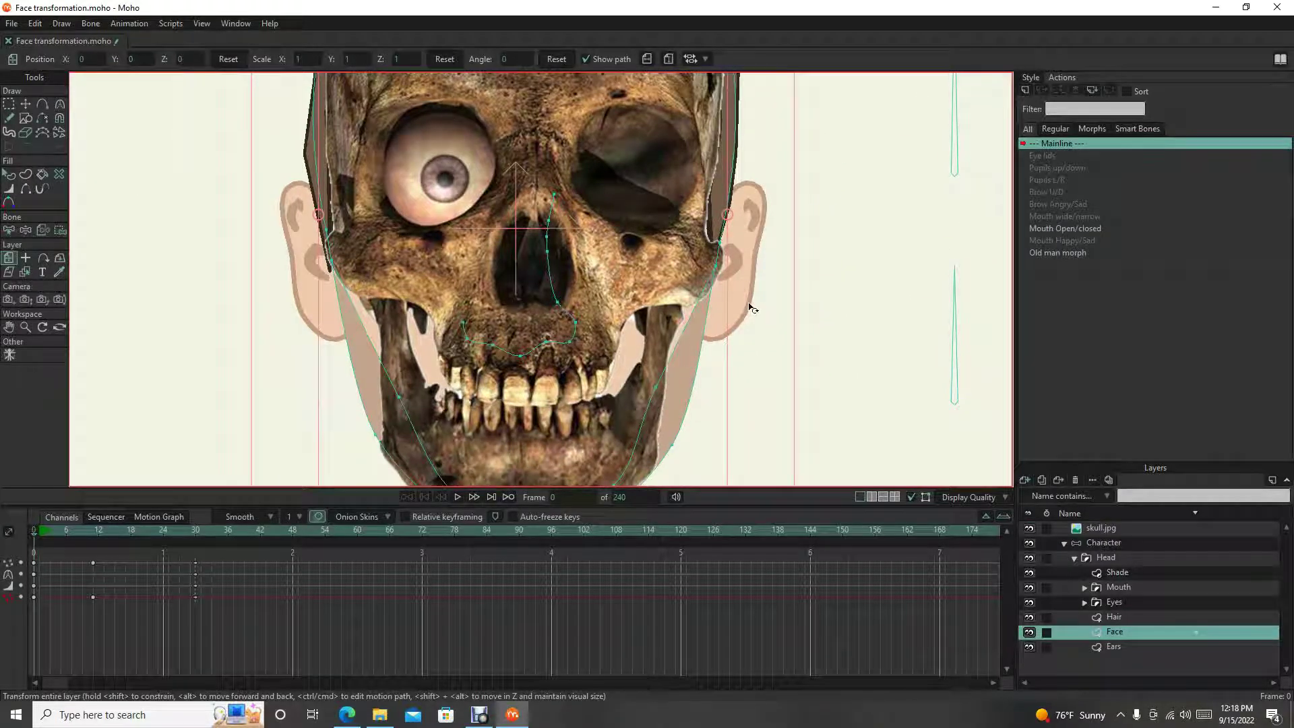
{"action": "left_click_drag", "start_coordinate": [737, 297], "coordinate": [742, 402]}
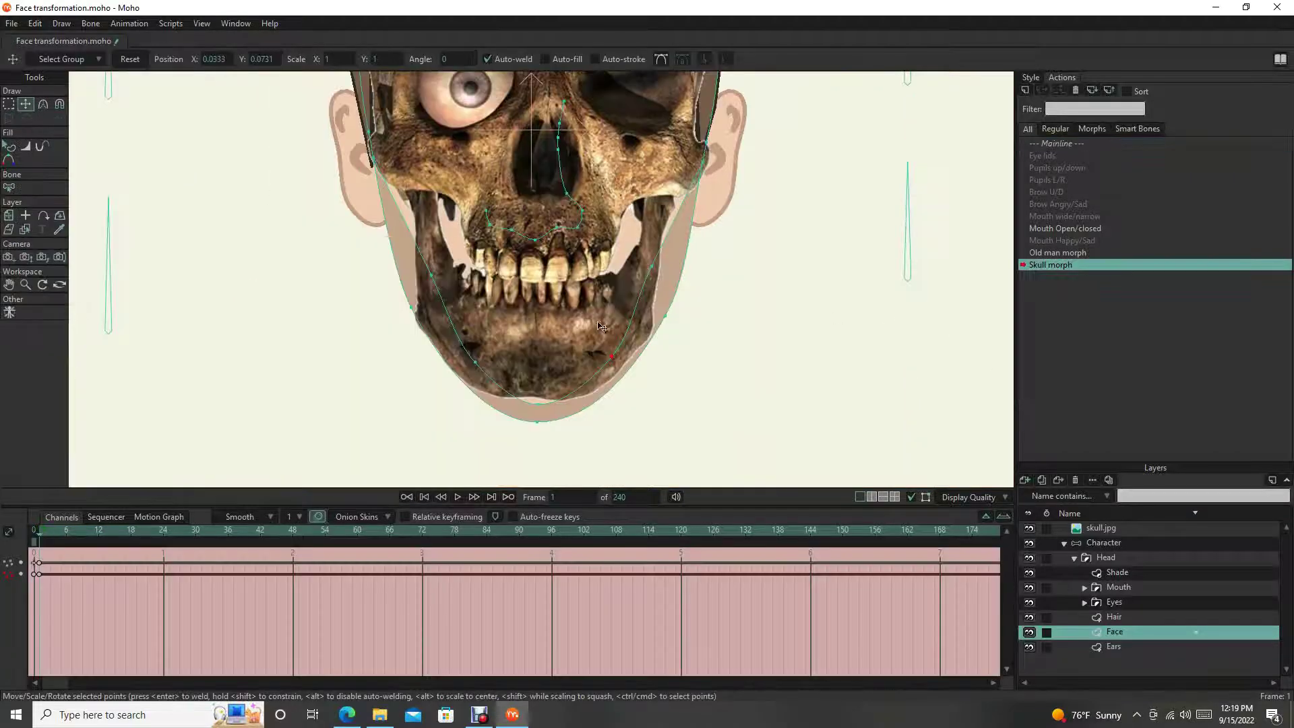
- Marquee-select the chin points in Skull morph, then try Transform Points, Select Points and Curvature
{"action": "left_click_drag", "start_coordinate": [403, 443], "coordinate": [665, 405]}
{"action": "key", "text": "t"}
{"action": "scroll", "coordinate": [571, 268], "scroll_direction": "up", "scroll_amount": 5}
{"action": "key", "text": "g"}
{"action": "scroll", "coordinate": [571, 268], "scroll_direction": "down", "scroll_amount": 5}
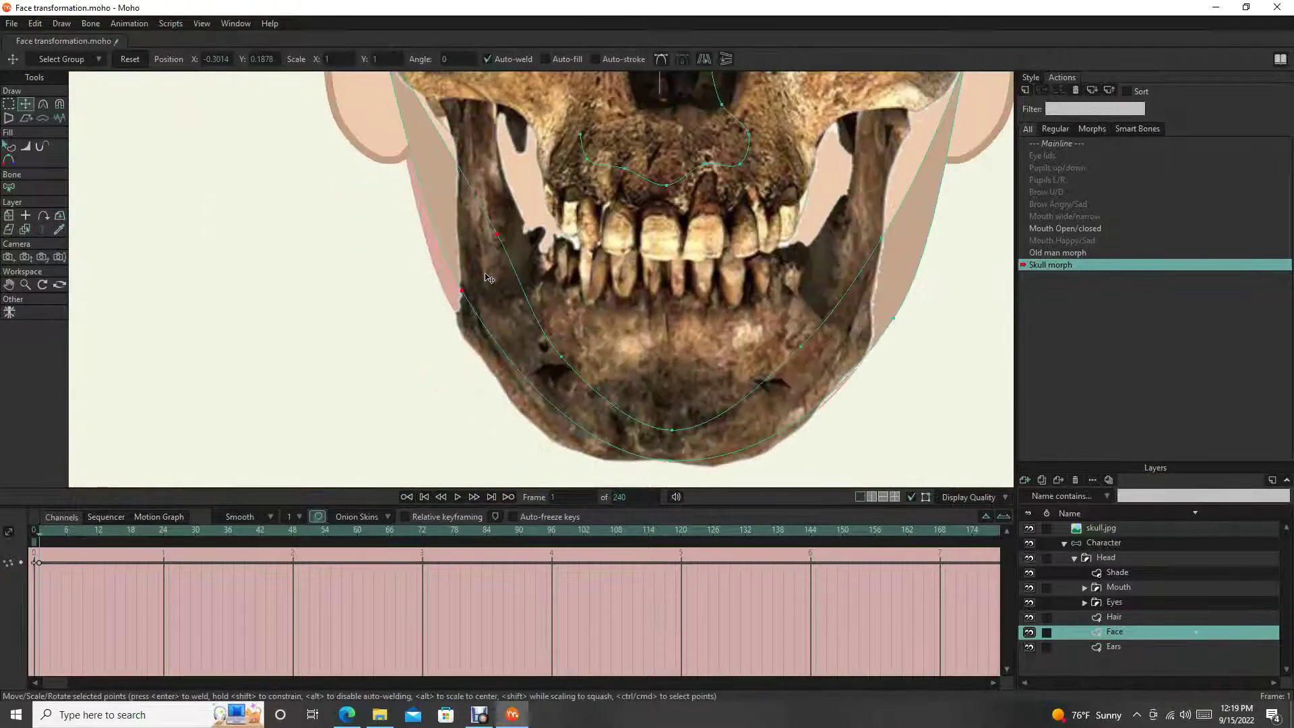
{"action": "left_click_drag", "start_coordinate": [445, 88], "coordinate": [442, 244]}
{"action": "key", "text": "c"}
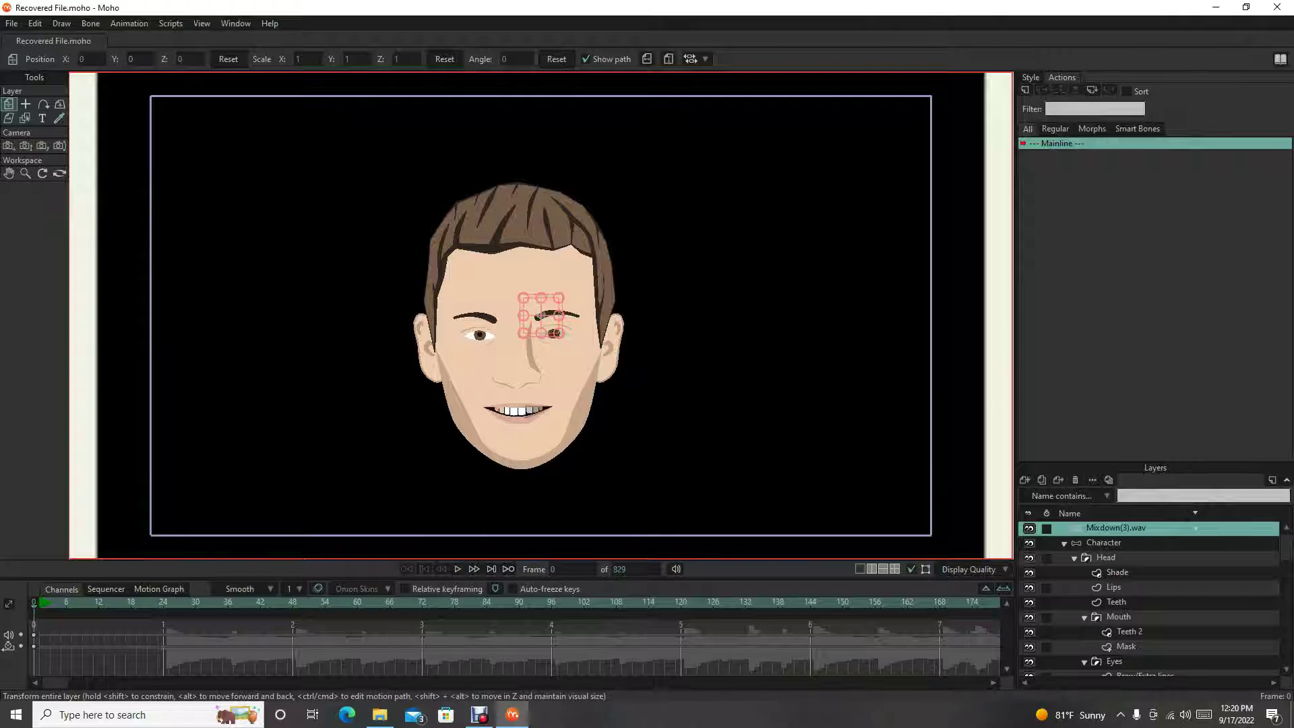
- Select the Character layer to reveal its control bones, including Morph, and its actions
{"action": "mouse_move", "coordinate": [525, 720]}
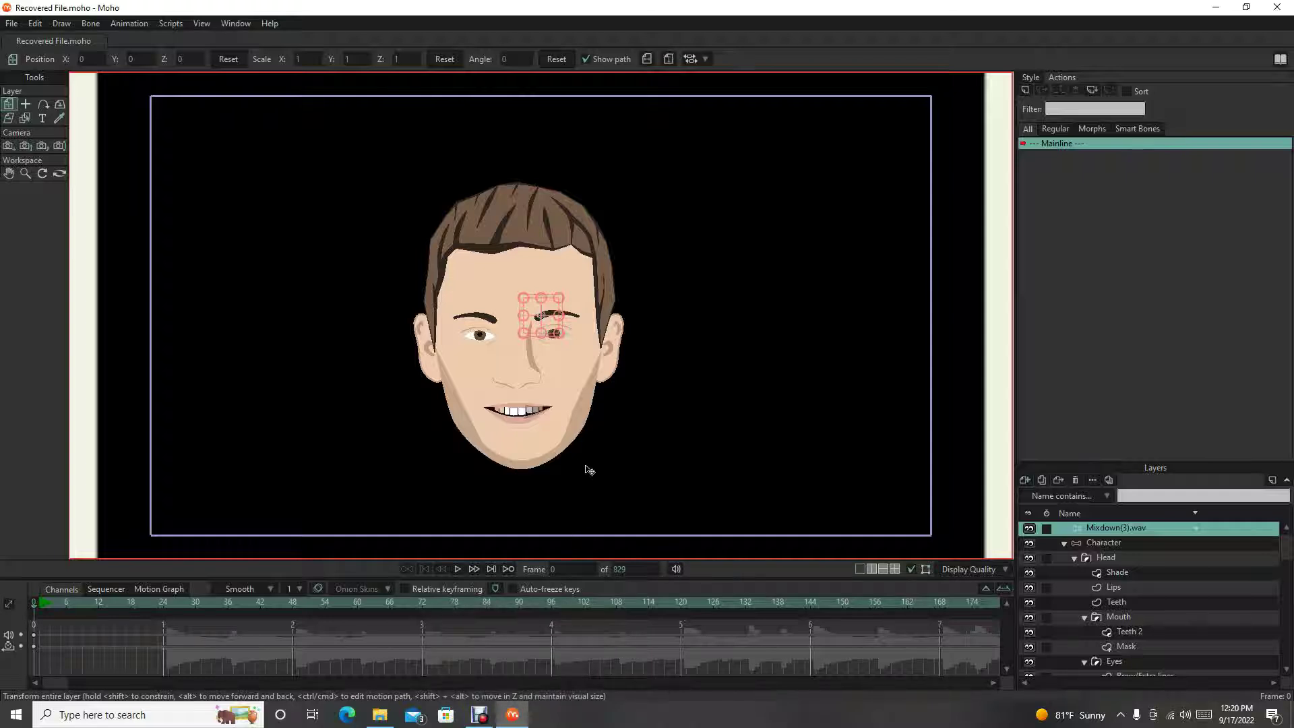
{"action": "left_click", "coordinate": [1141, 544]}
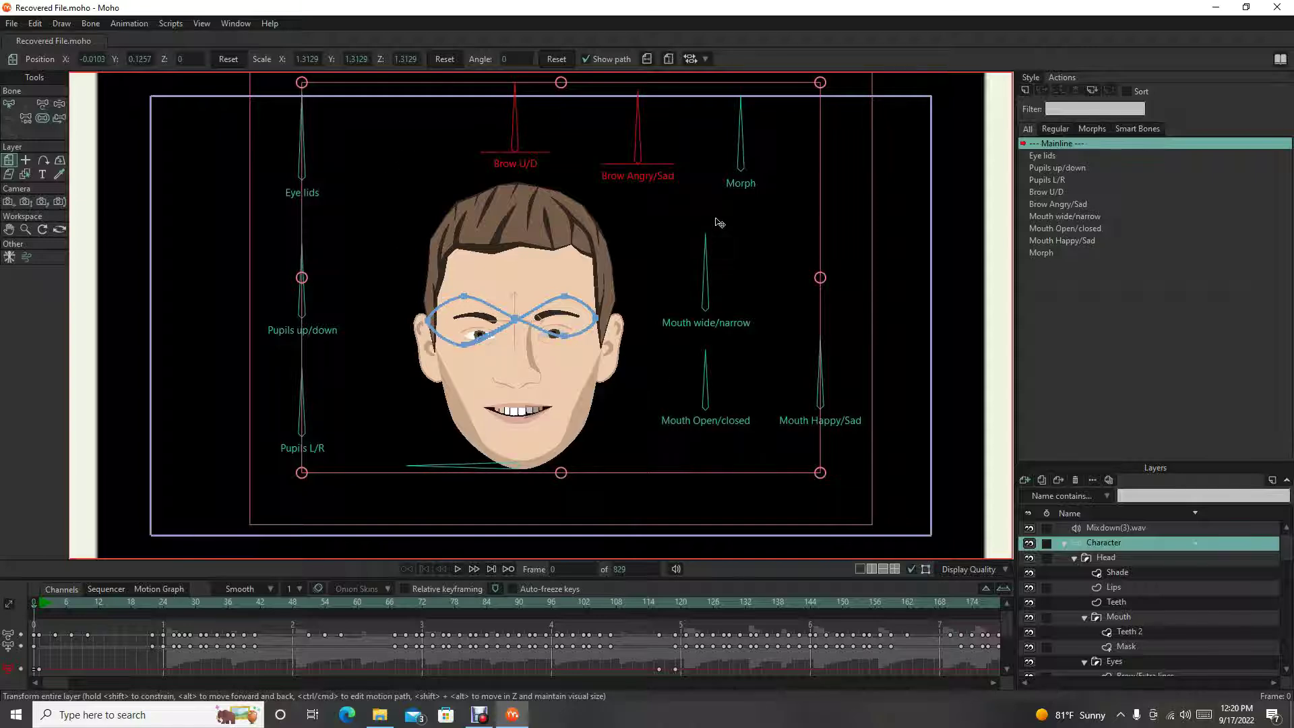
- Rotate the Morph bone with Manipulate Bones to age the face, then switch to Select Bone
{"action": "key", "text": "z"}
{"action": "left_click", "coordinate": [745, 145]}
{"action": "mouse_move", "coordinate": [745, 144]}
{"action": "left_mouse_down"}
{"action": "mouse_move", "coordinate": [769, 128]}
{"action": "mouse_move", "coordinate": [783, 210]}
{"action": "mouse_move", "coordinate": [745, 115]}
{"action": "mouse_move", "coordinate": [714, 145]}
{"action": "mouse_move", "coordinate": [708, 194]}
{"action": "mouse_move", "coordinate": [707, 144]}
{"action": "mouse_move", "coordinate": [728, 137]}
{"action": "left_mouse_up"}
{"action": "key", "text": "b"}
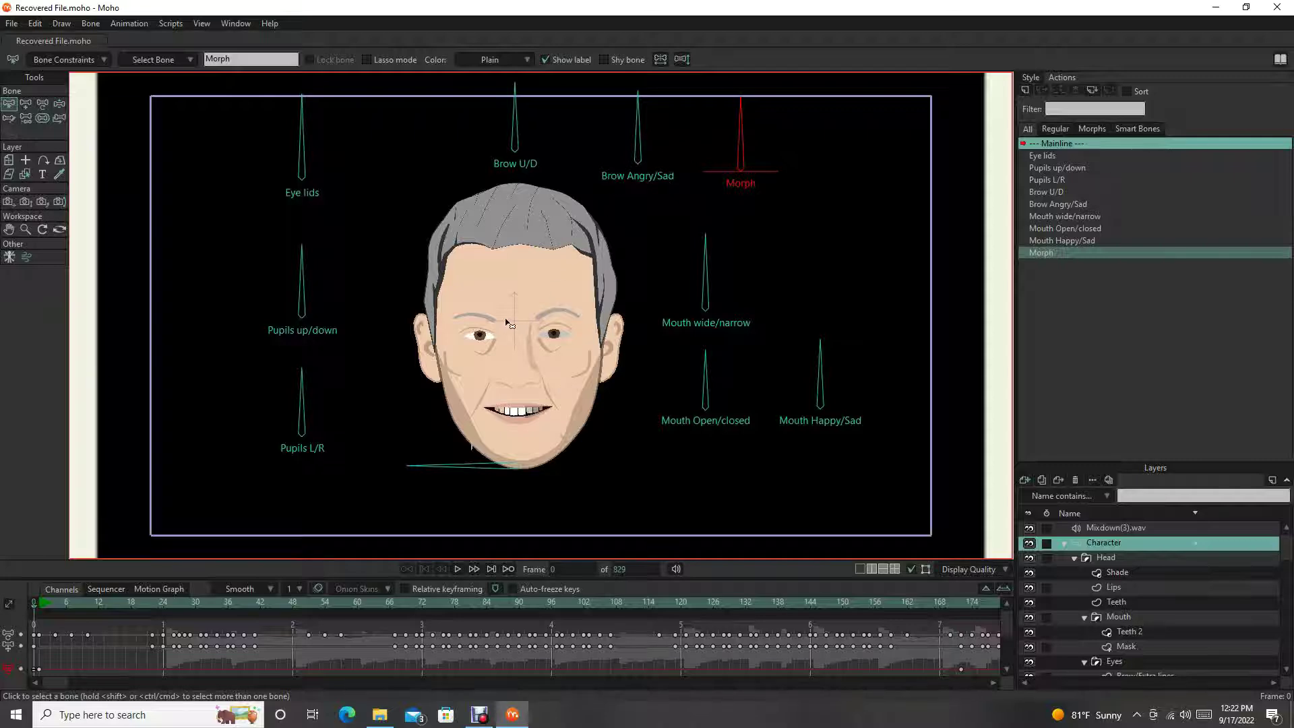
- Zoom and pan around the bald, wrinkled old-man face to inspect the morph close up
{"action": "scroll", "coordinate": [515, 330], "scroll_direction": "up", "scroll_amount": 3}
{"action": "scroll", "coordinate": [499, 175], "scroll_direction": "down", "scroll_amount": 2}
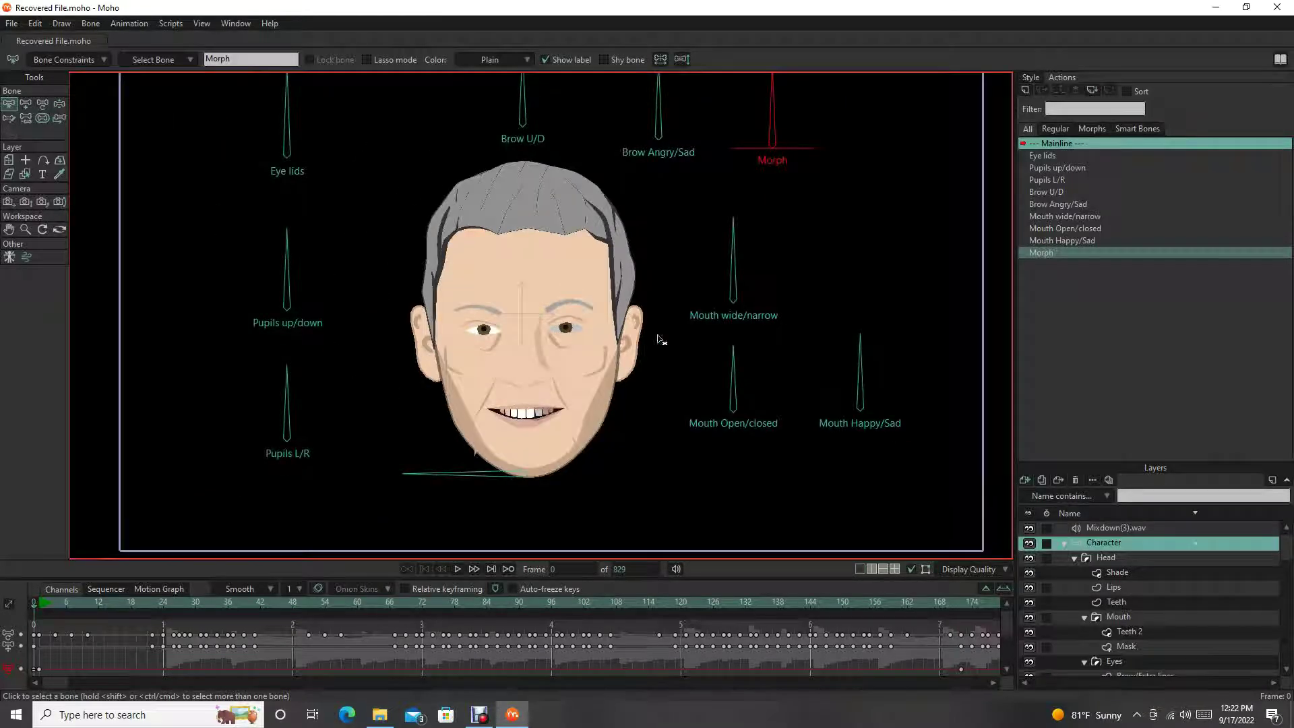
{"action": "scroll", "coordinate": [594, 297], "scroll_direction": "up", "scroll_amount": 4}
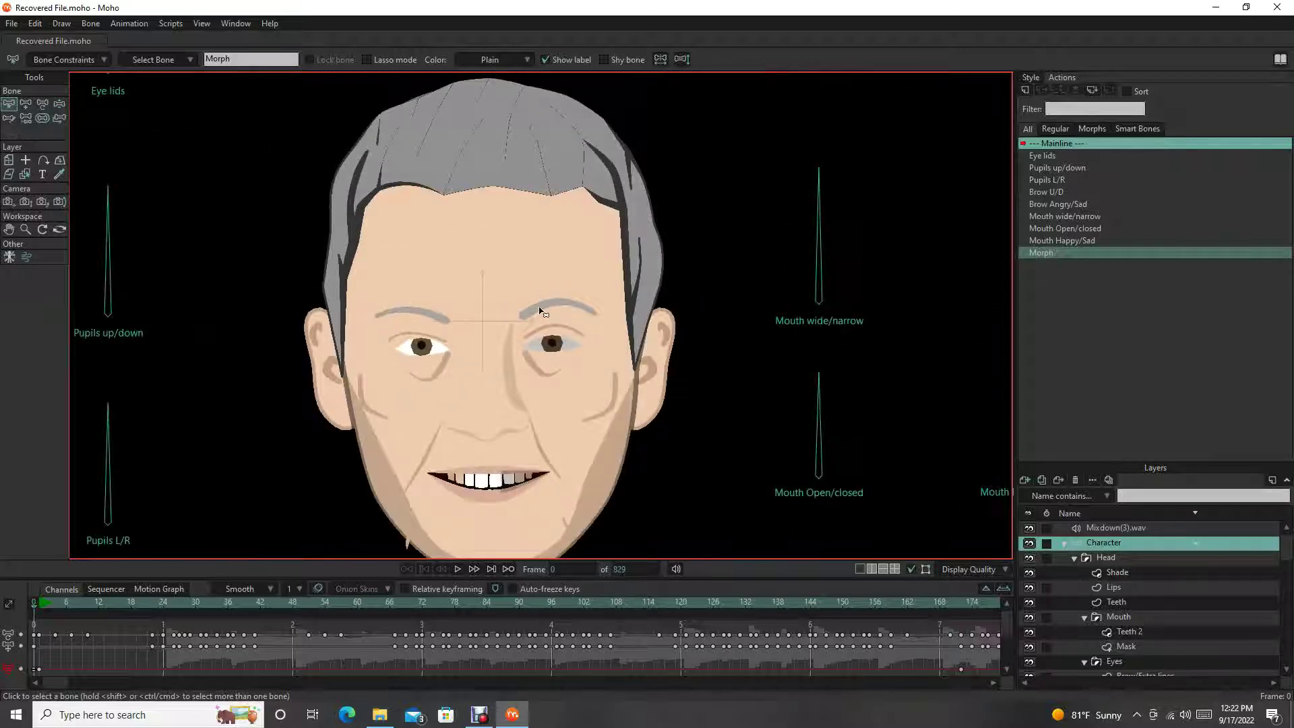
{"action": "scroll", "coordinate": [536, 370], "scroll_direction": "down", "scroll_amount": 4}
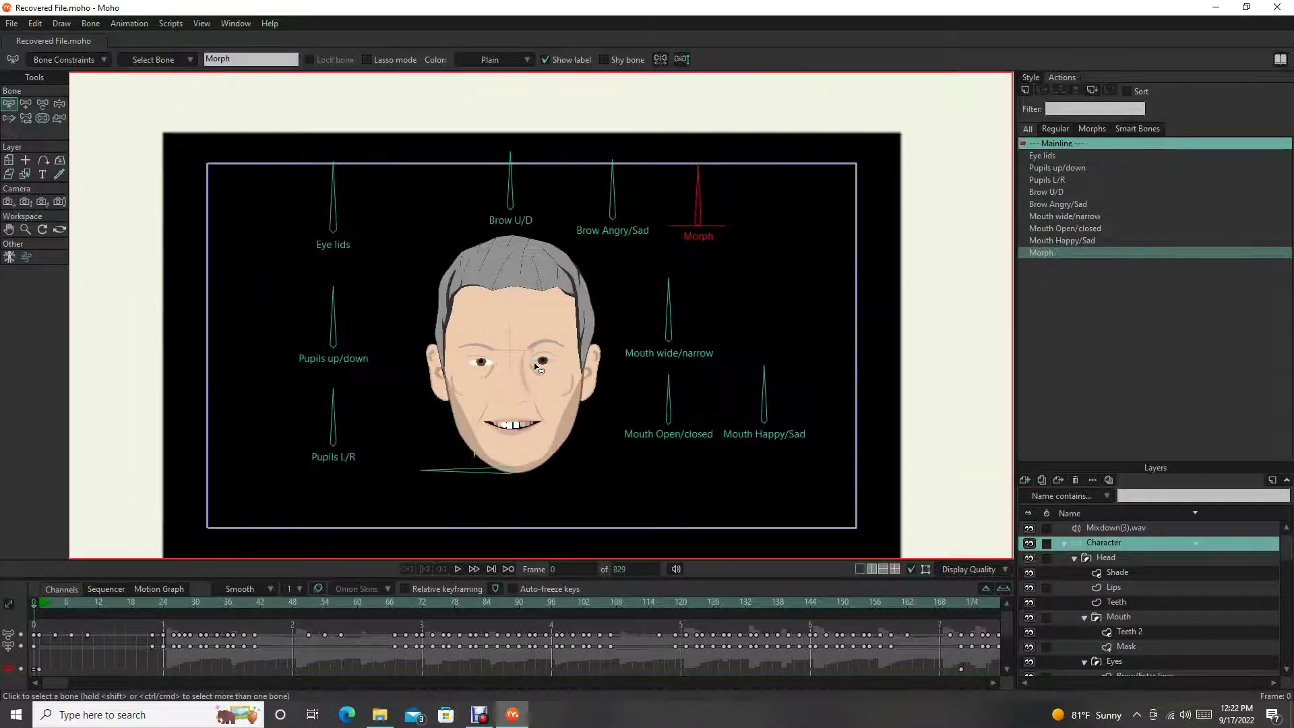
{"action": "scroll", "coordinate": [537, 371], "scroll_direction": "up", "scroll_amount": 1}
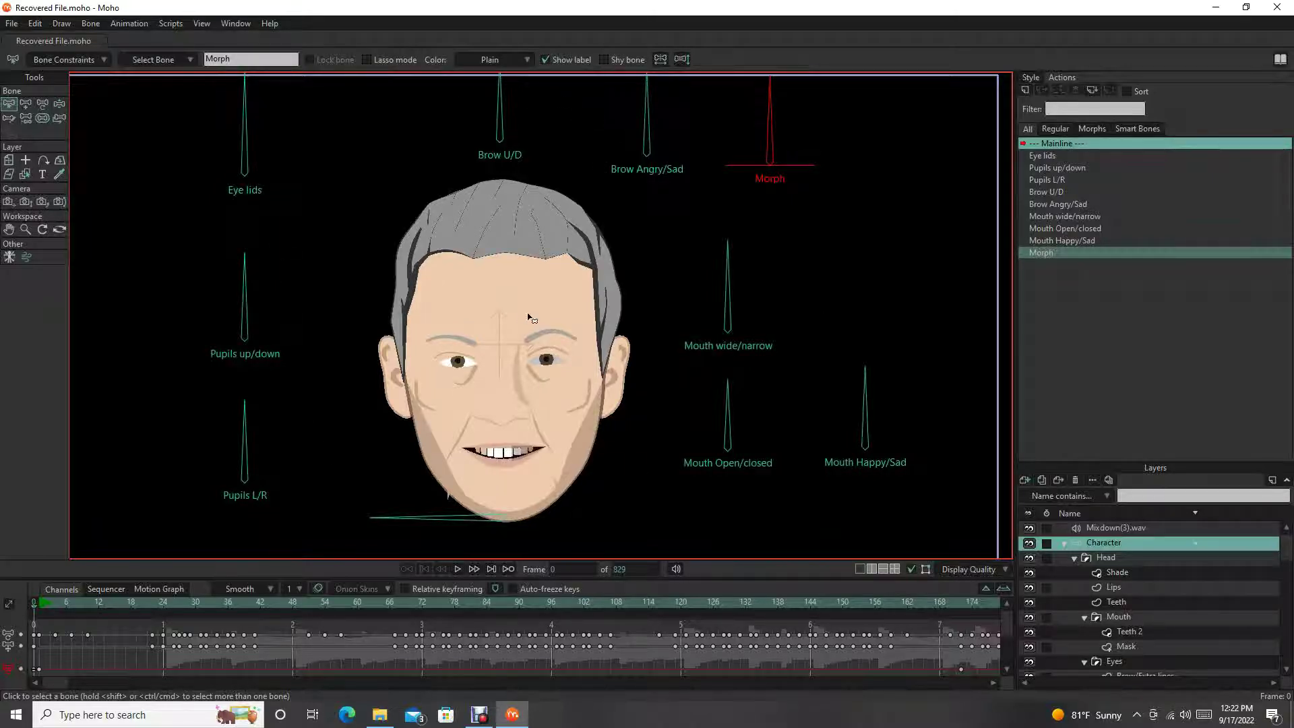
{"action": "scroll", "coordinate": [523, 318], "scroll_direction": "up", "scroll_amount": 1}
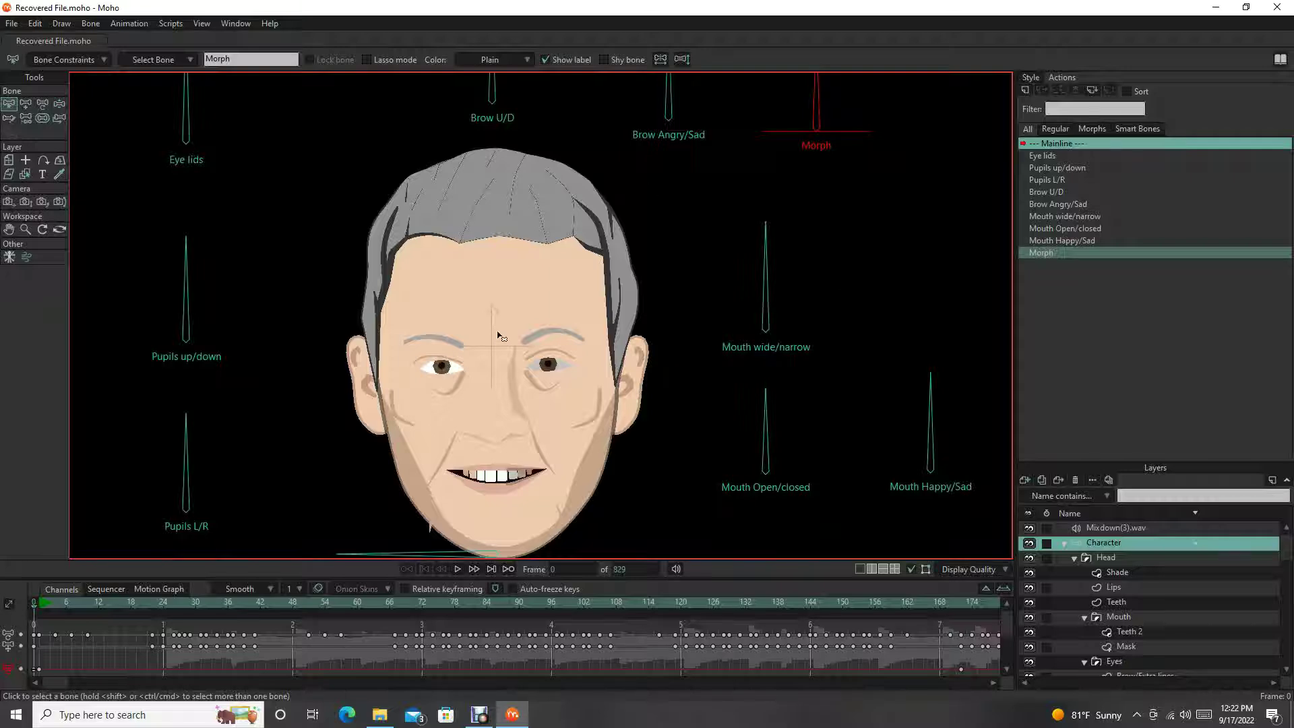
{"action": "scroll", "coordinate": [502, 340], "scroll_direction": "down", "scroll_amount": 2}
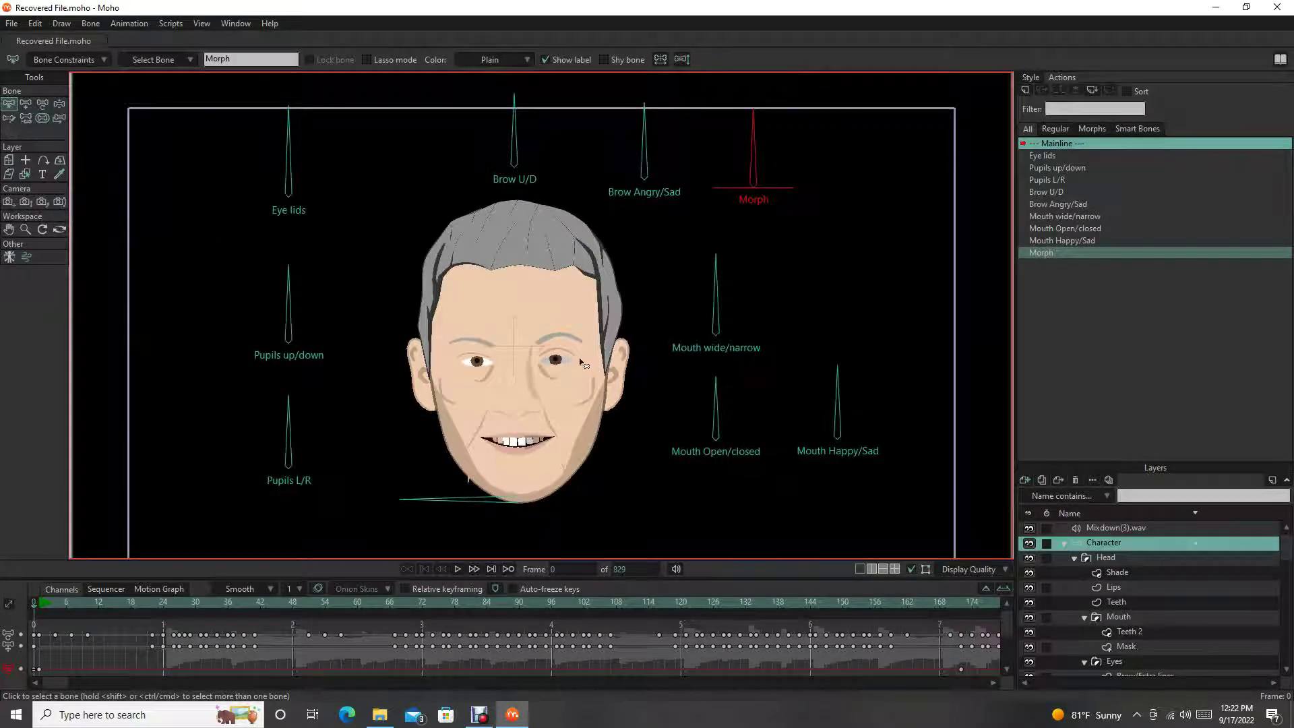
{"action": "scroll", "coordinate": [580, 371], "scroll_direction": "up", "scroll_amount": 2}
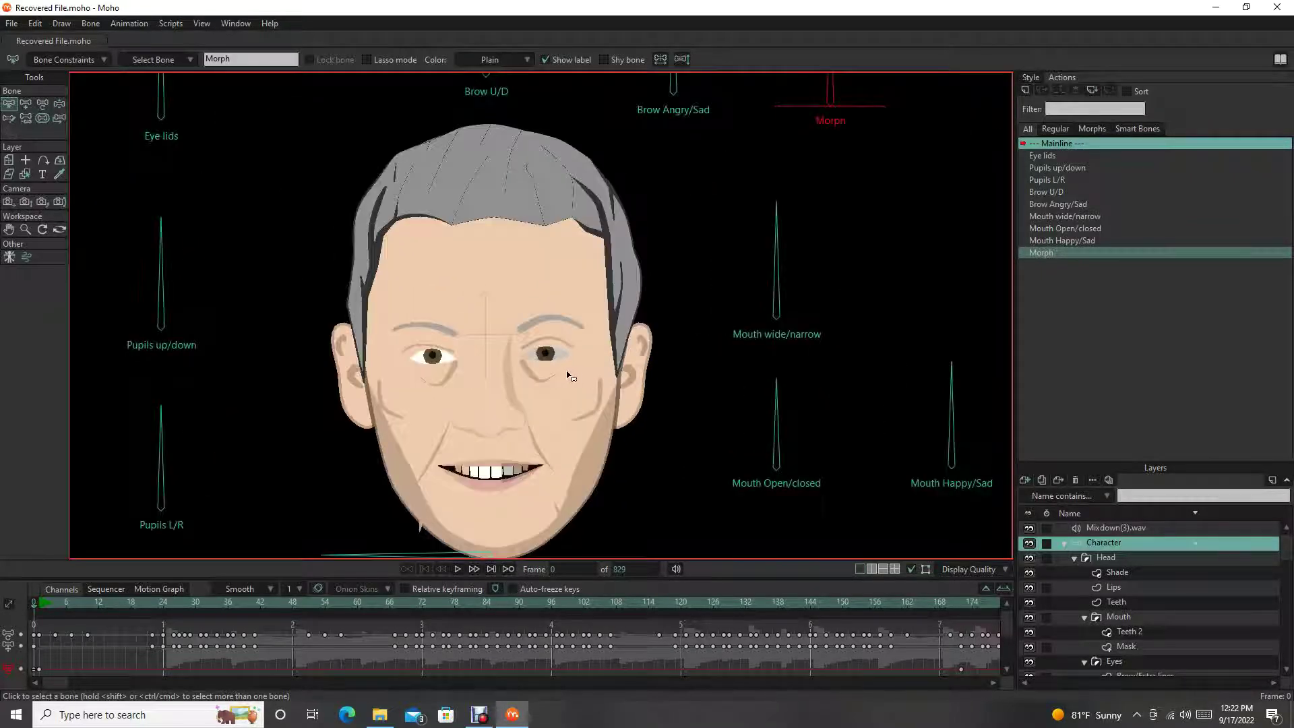
{"action": "left_click_drag", "start_coordinate": [534, 404], "coordinate": [590, 379]}
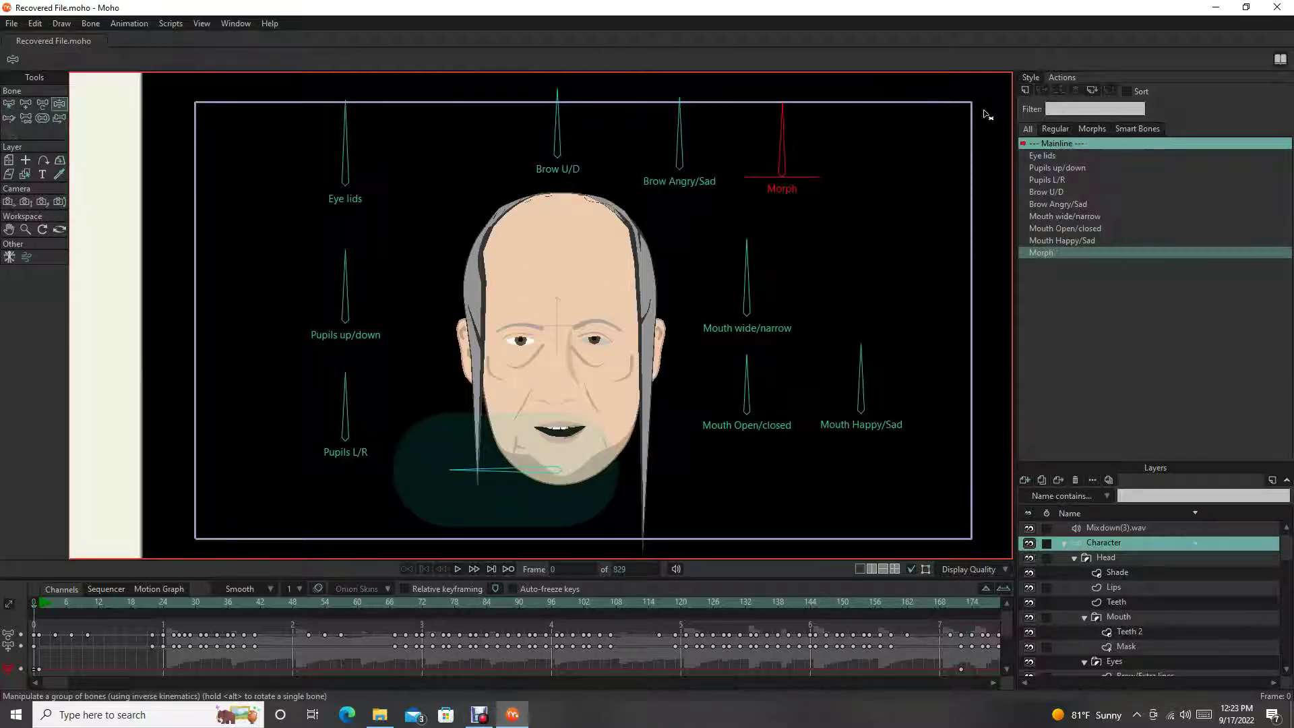
{"action": "left_click_drag", "start_coordinate": [816, 425], "coordinate": [799, 404]}
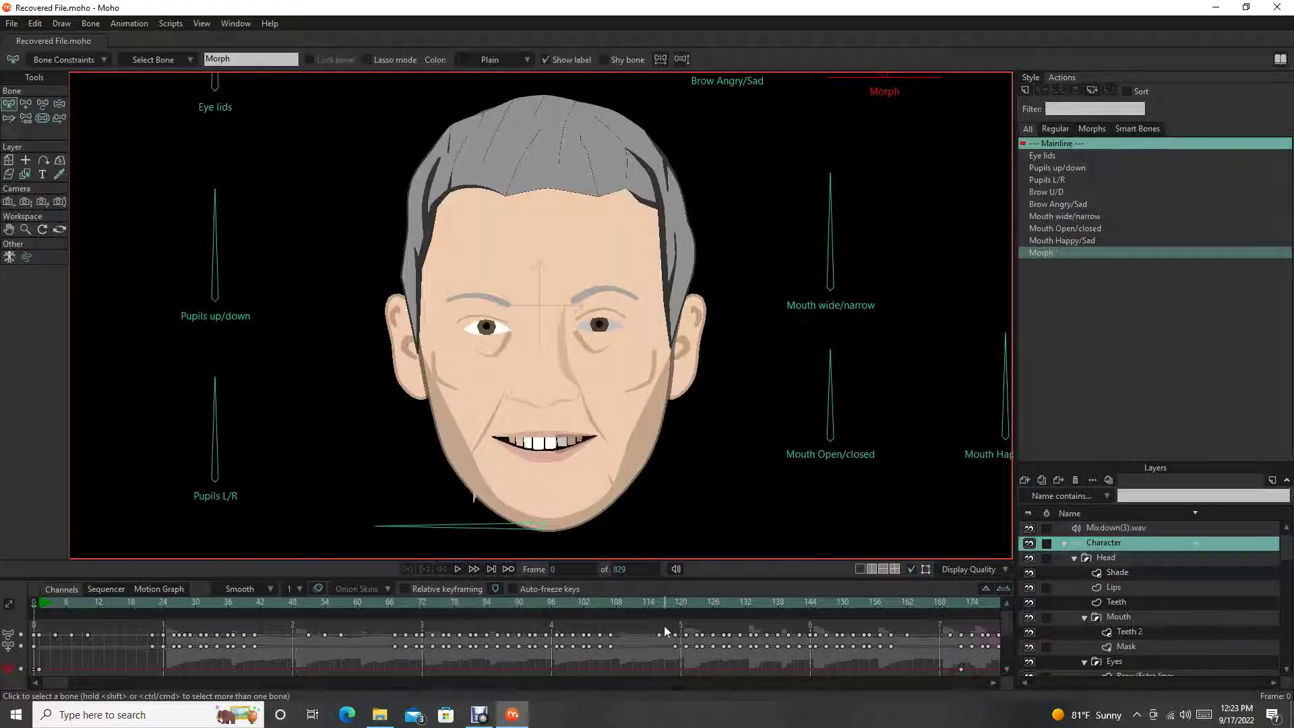
{"action": "scroll", "coordinate": [920, 447], "scroll_direction": "up", "scroll_amount": 3}
{"action": "scroll", "coordinate": [916, 447], "scroll_direction": "down", "scroll_amount": 2}
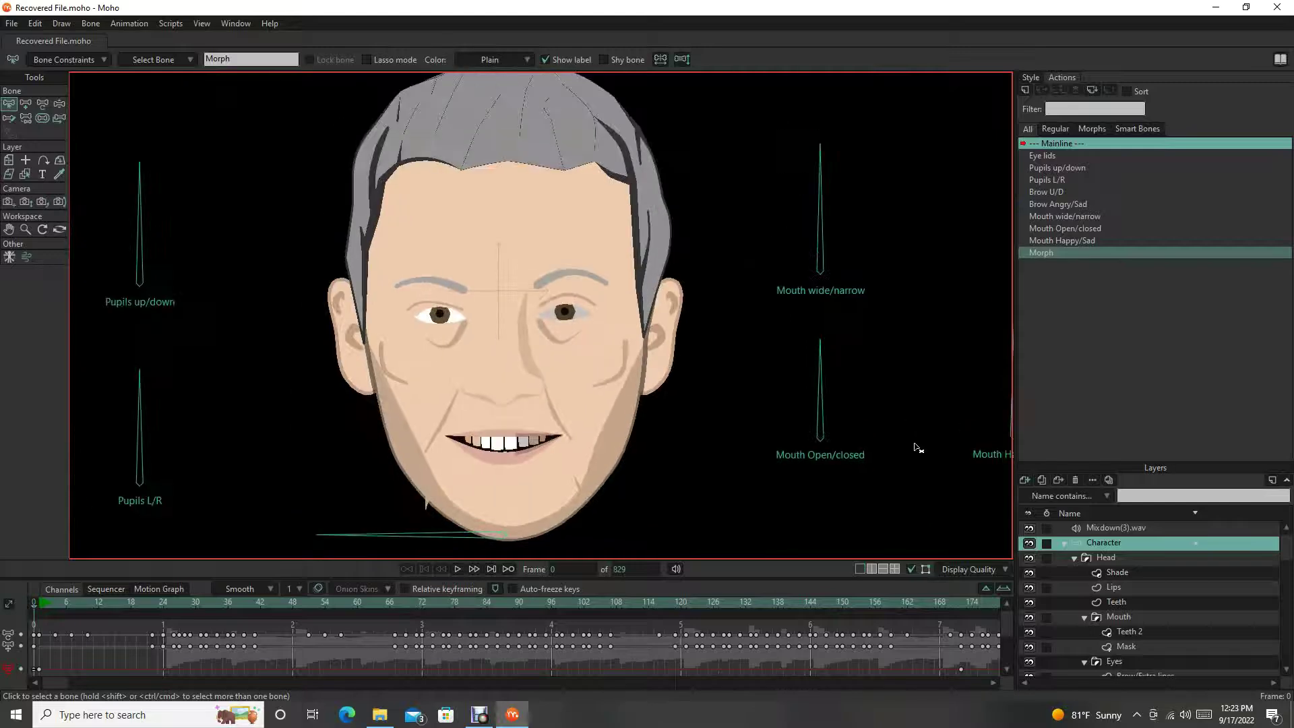
{"action": "scroll", "coordinate": [914, 448], "scroll_direction": "down", "scroll_amount": 2}
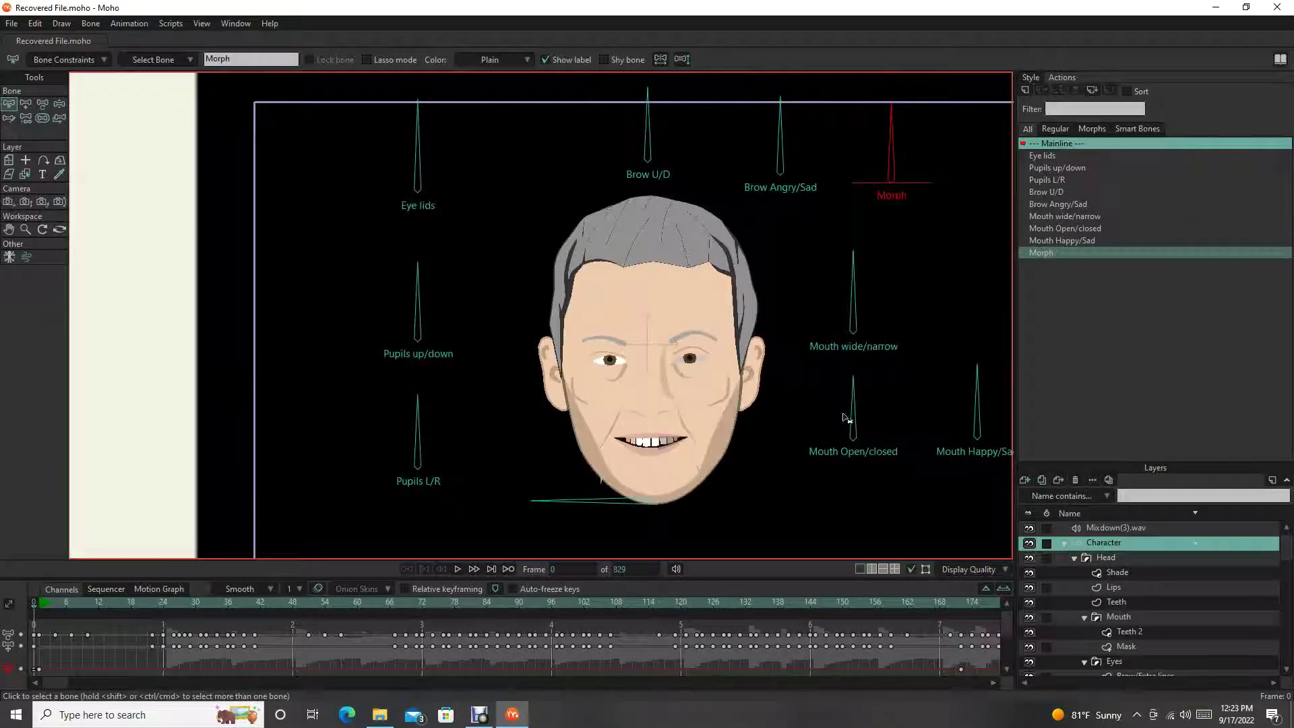
{"action": "scroll", "coordinate": [811, 352], "scroll_direction": "up", "scroll_amount": 3}
{"action": "left_click_drag", "start_coordinate": [914, 279], "coordinate": [809, 358]}
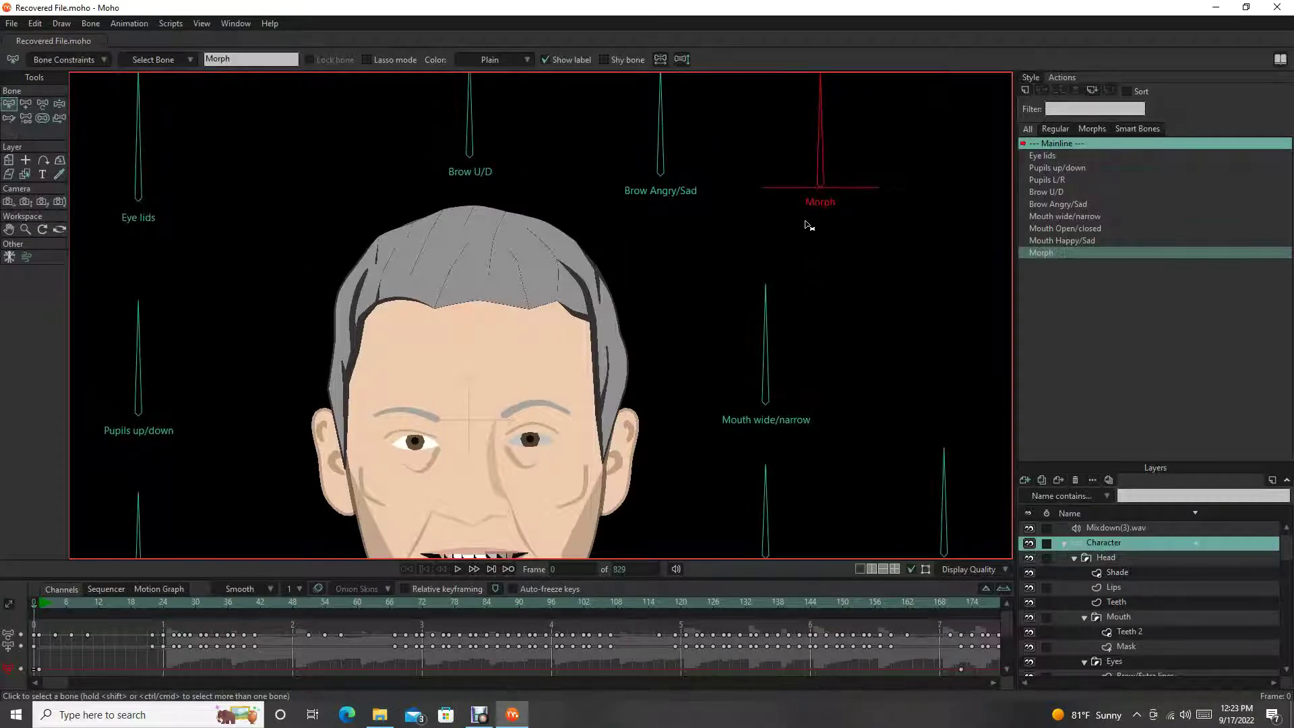
{"action": "key", "text": "z"}
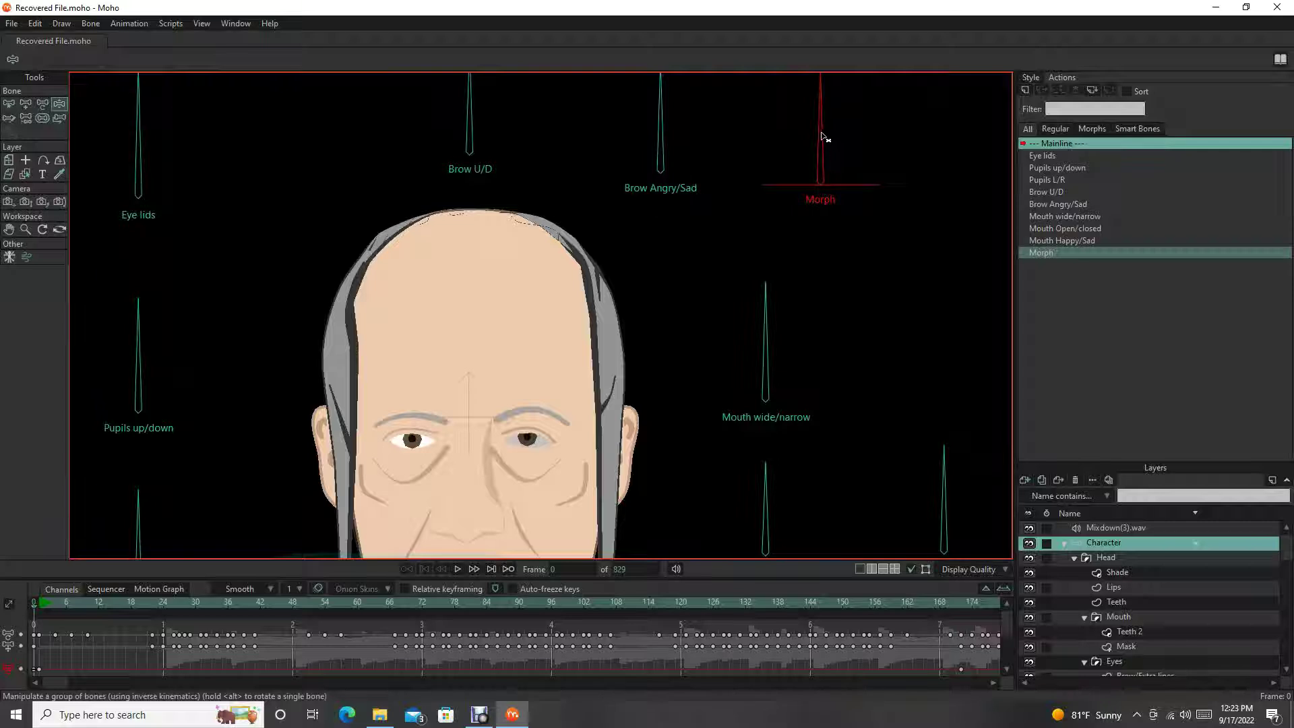
{"action": "mouse_move", "coordinate": [824, 120]}
{"action": "left_mouse_down"}
{"action": "mouse_move", "coordinate": [885, 209]}
{"action": "mouse_move", "coordinate": [842, 148]}
{"action": "mouse_move", "coordinate": [854, 156]}
{"action": "mouse_move", "coordinate": [824, 143]}
{"action": "mouse_move", "coordinate": [795, 208]}
{"action": "mouse_move", "coordinate": [820, 150]}
{"action": "mouse_move", "coordinate": [782, 159]}
{"action": "mouse_move", "coordinate": [762, 227]}
{"action": "mouse_move", "coordinate": [844, 150]}
{"action": "mouse_move", "coordinate": [876, 164]}
{"action": "mouse_move", "coordinate": [822, 115]}
{"action": "left_mouse_up"}
{"action": "scroll", "coordinate": [778, 425], "scroll_direction": "down", "scroll_amount": 2}
{"action": "scroll", "coordinate": [750, 380], "scroll_direction": "down", "scroll_amount": 1}
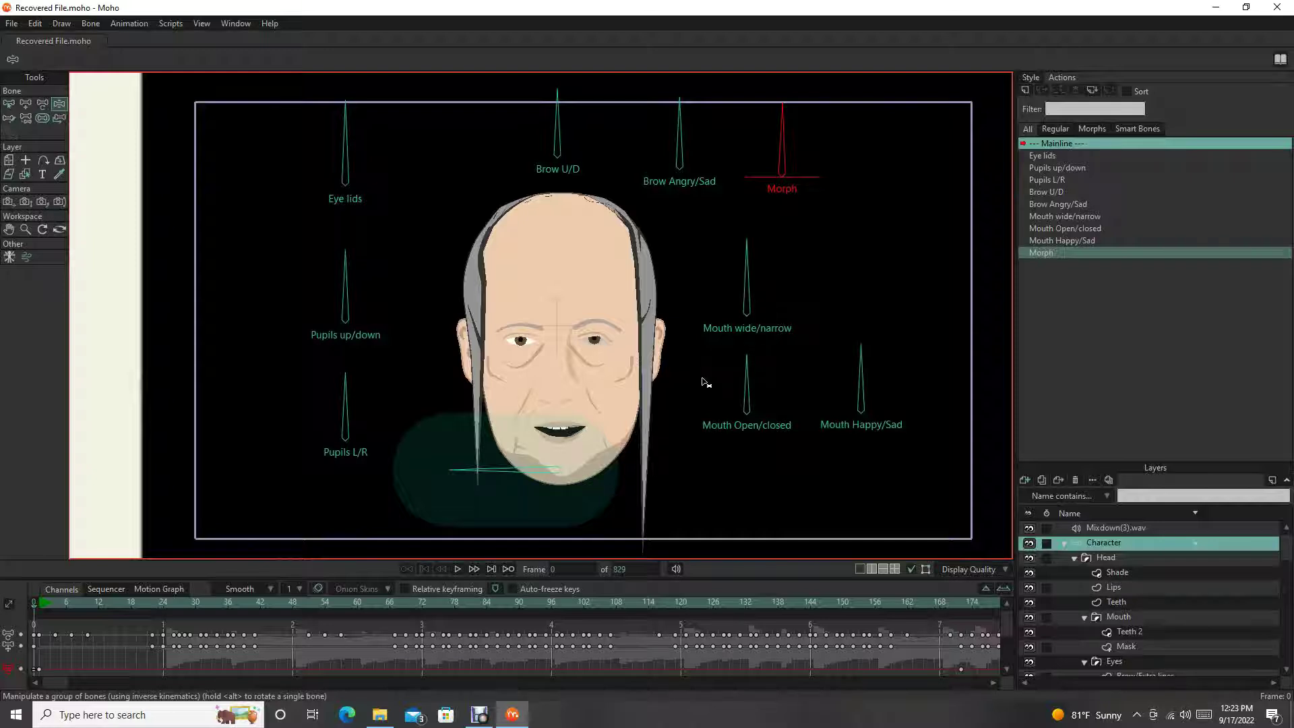